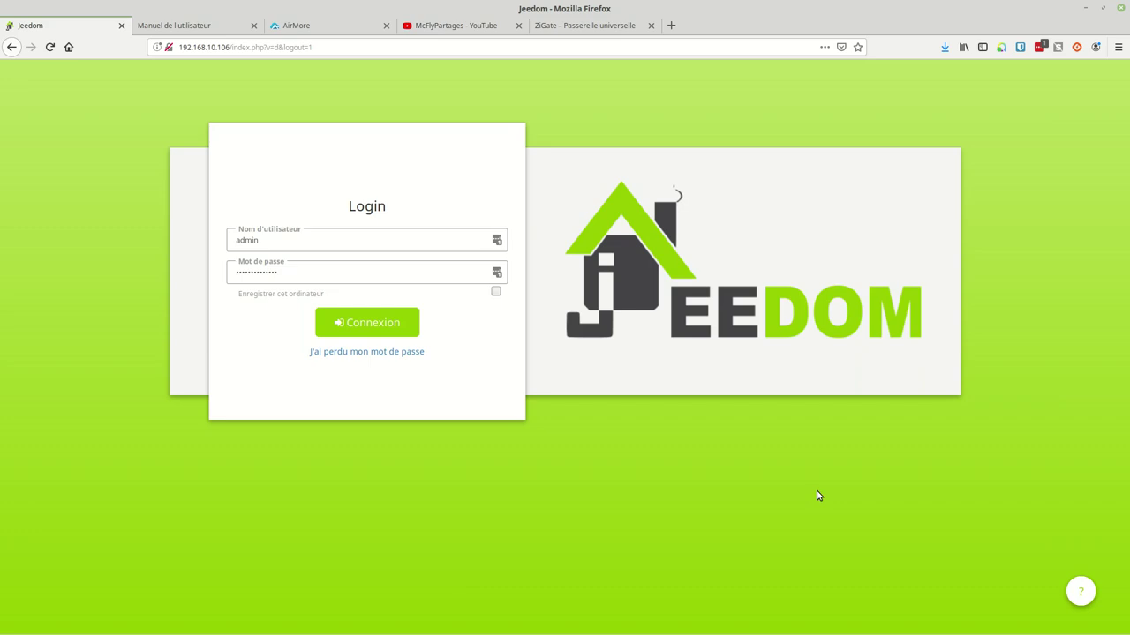
# - Review the ZiGate website's home page, from the product introduction to the gateway models sold in the Boutique ZiGate section
pyautogui.click(591, 27)
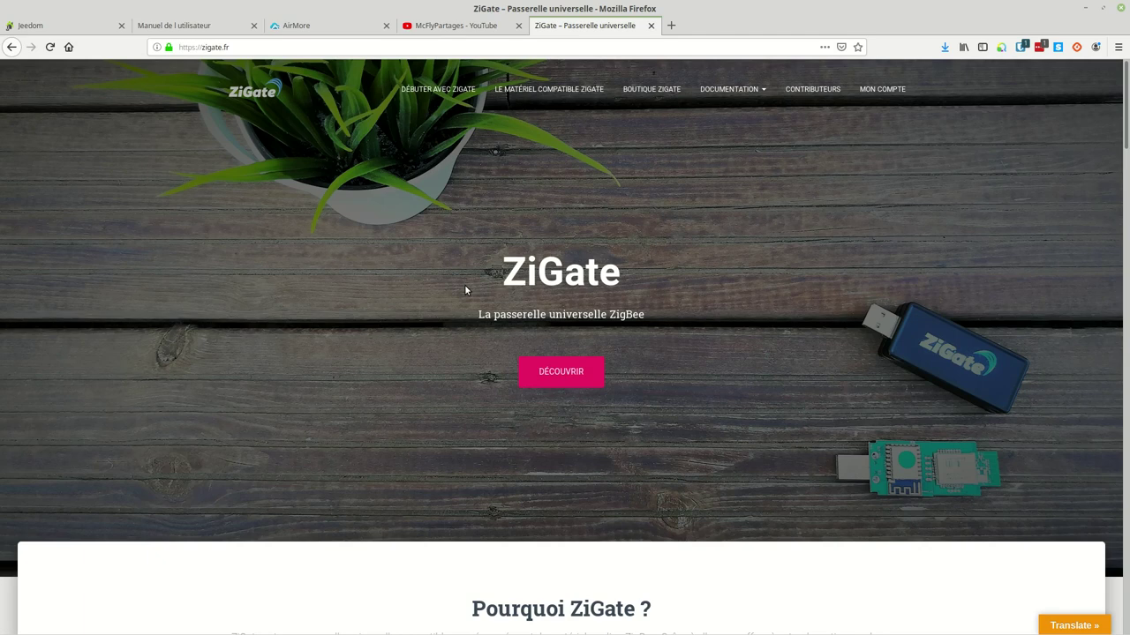
pyautogui.scroll(-3, 464, 287)
pyautogui.scroll(-2, 465, 288)
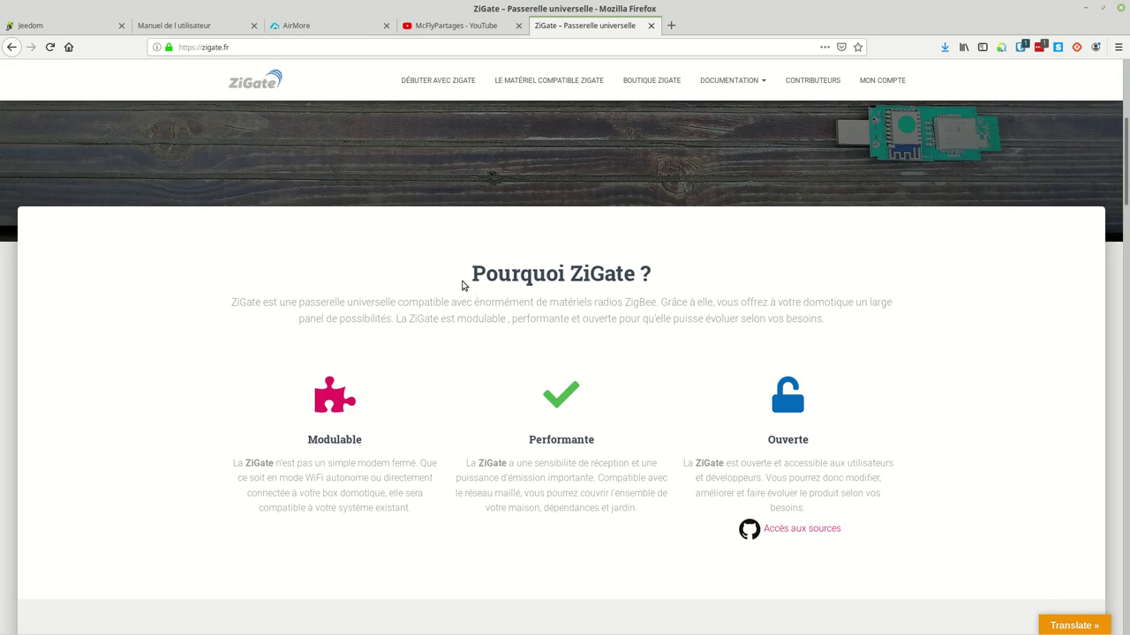
pyautogui.scroll(5, 462, 282)
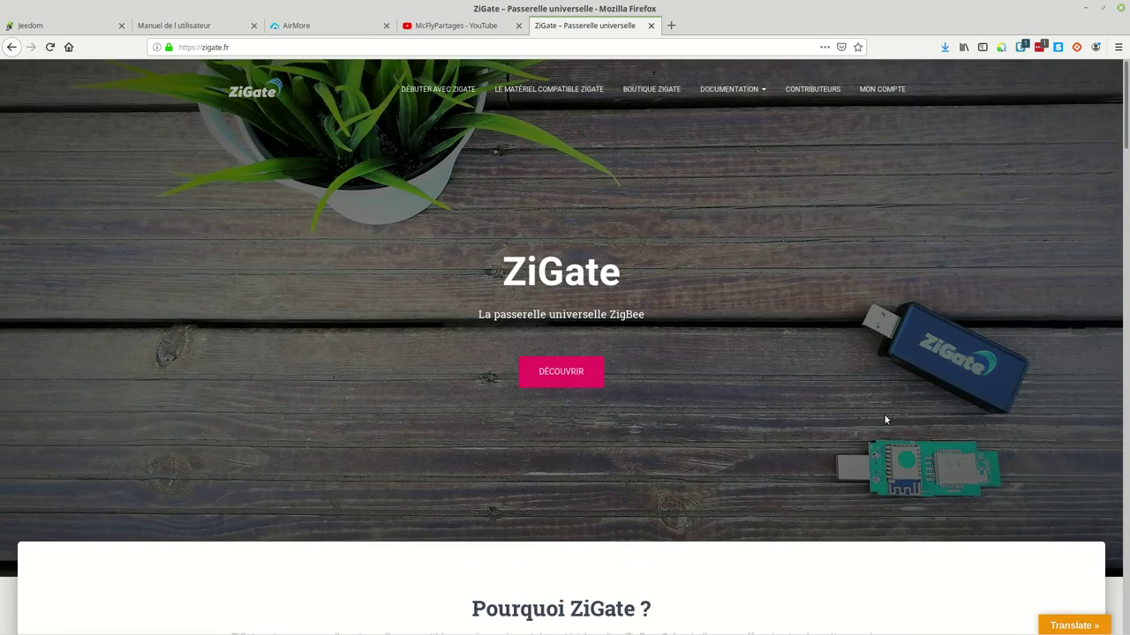
pyautogui.scroll(-3, 836, 396)
pyautogui.scroll(-1, 840, 402)
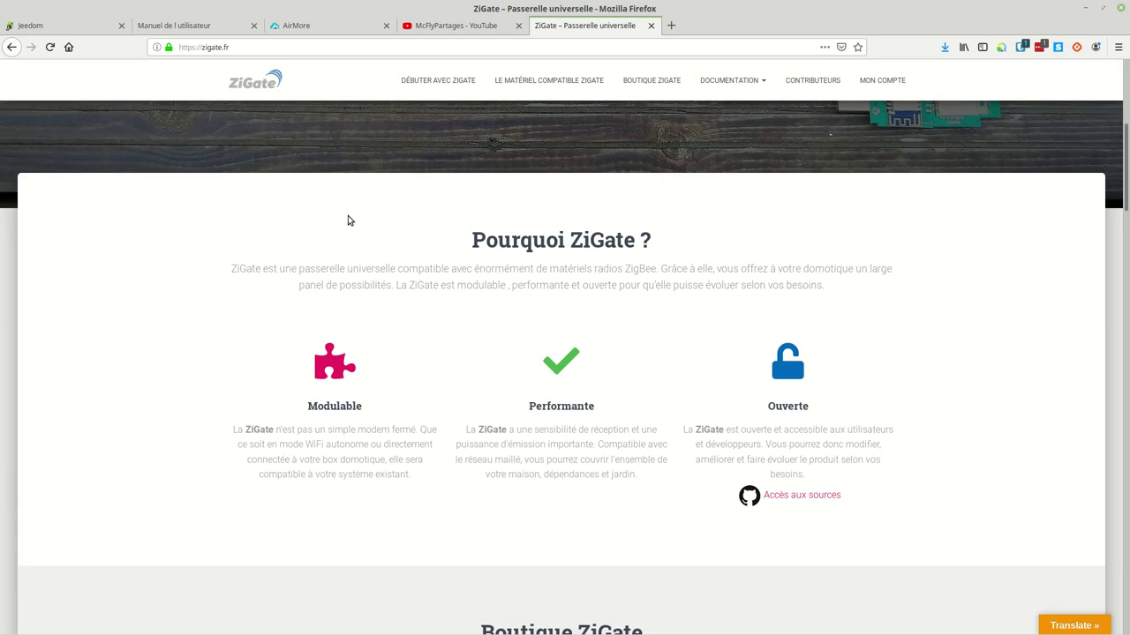
pyautogui.scroll(-2, 348, 217)
pyautogui.scroll(-4, 348, 219)
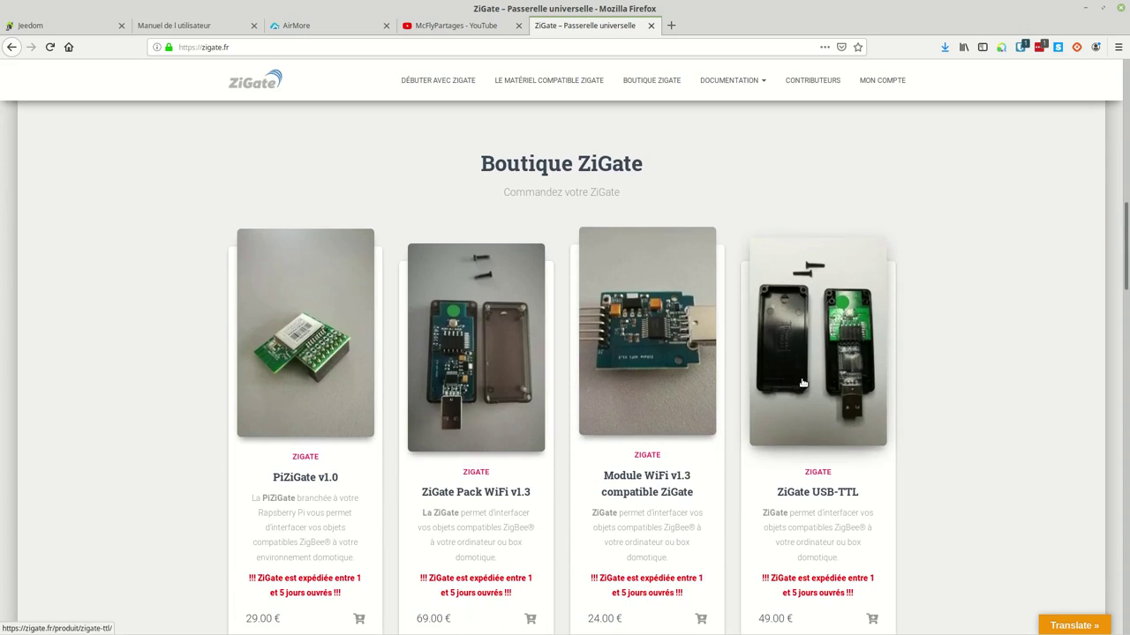
pyautogui.scroll(-3, 600, 423)
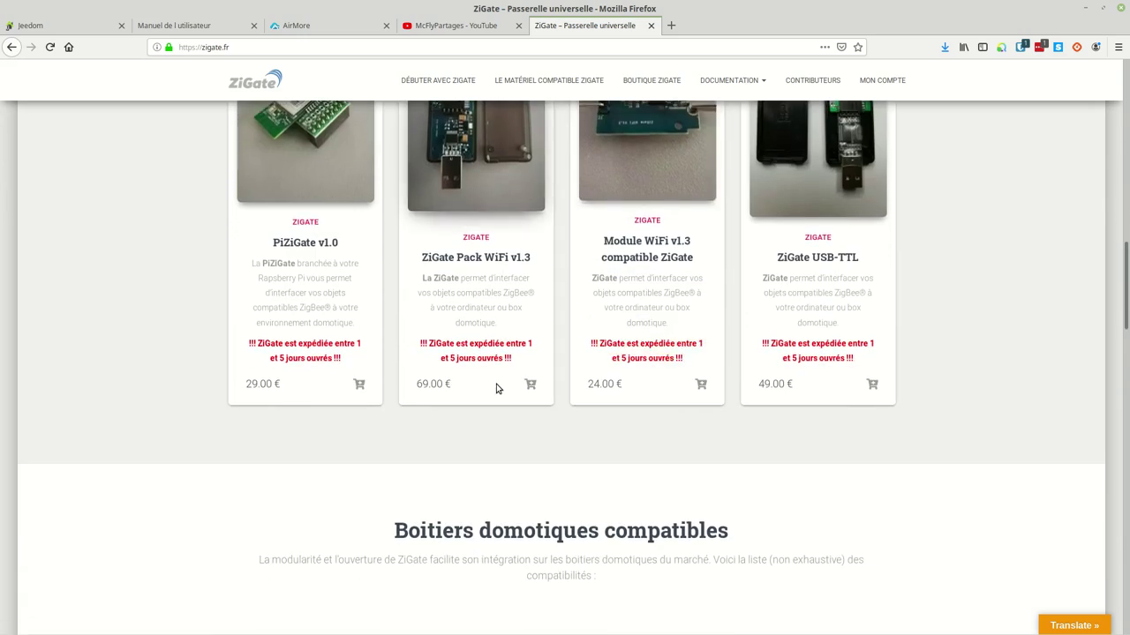
pyautogui.scroll(1, 496, 388)
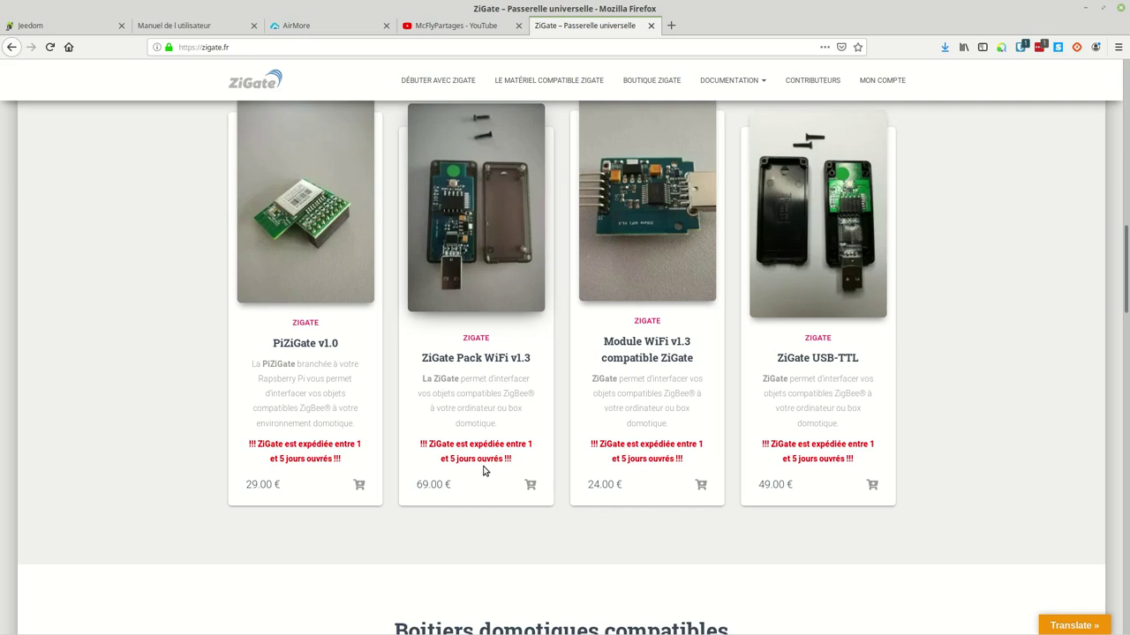
# - Examine the compatible home automation boxes on the ZiGate site, including the plugins offered for Jeedom
pyautogui.scroll(-3, 483, 470)
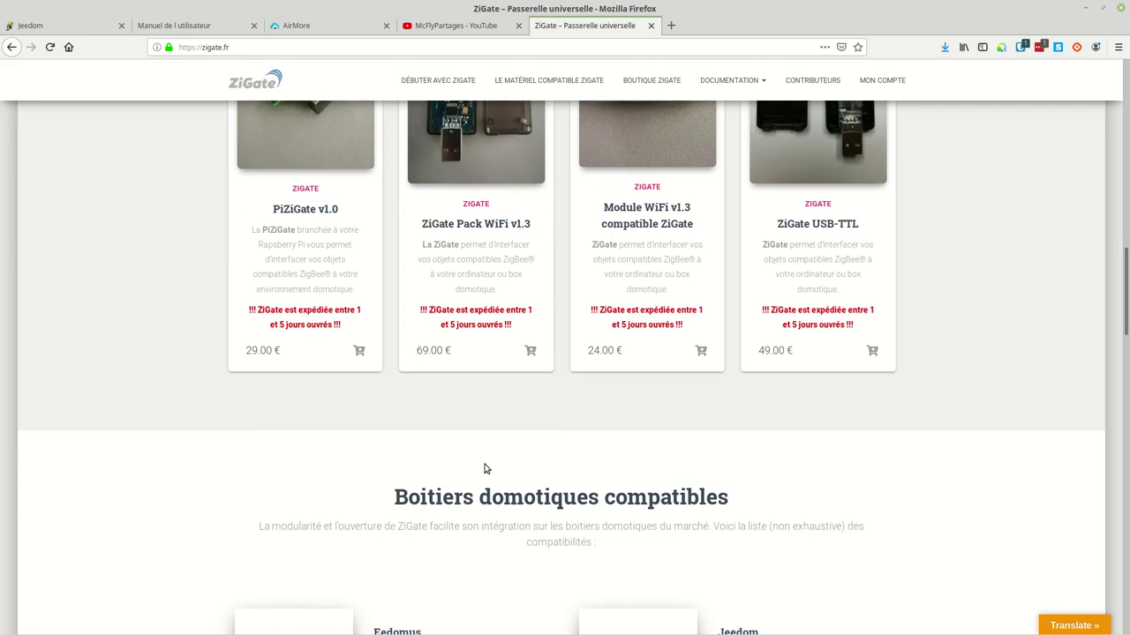
pyautogui.scroll(-3, 484, 469)
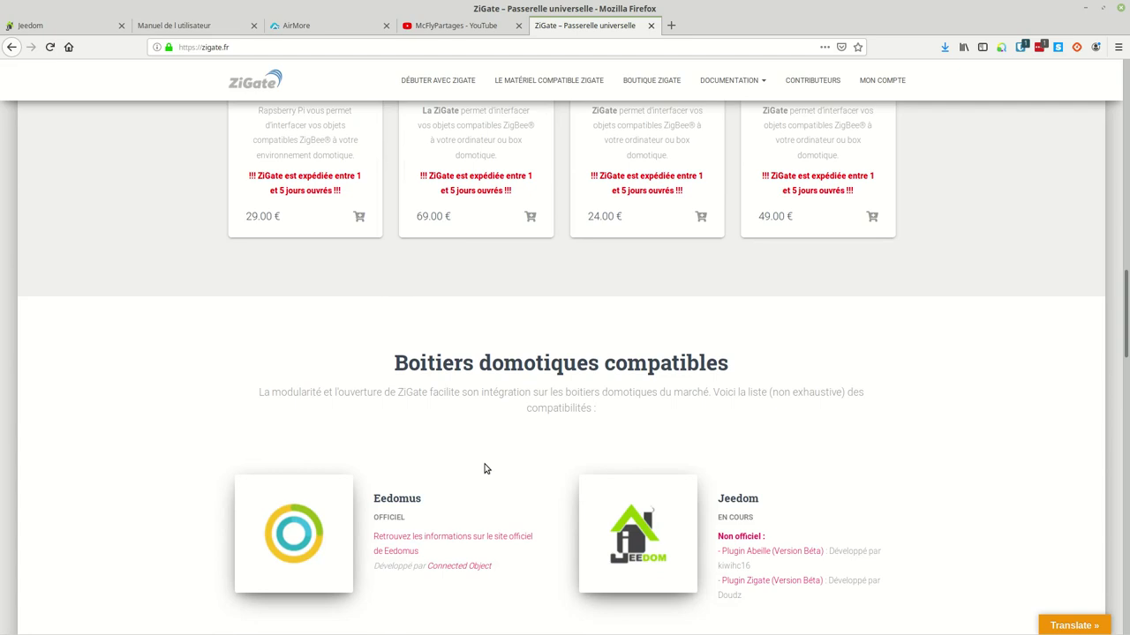
pyautogui.scroll(5, 483, 470)
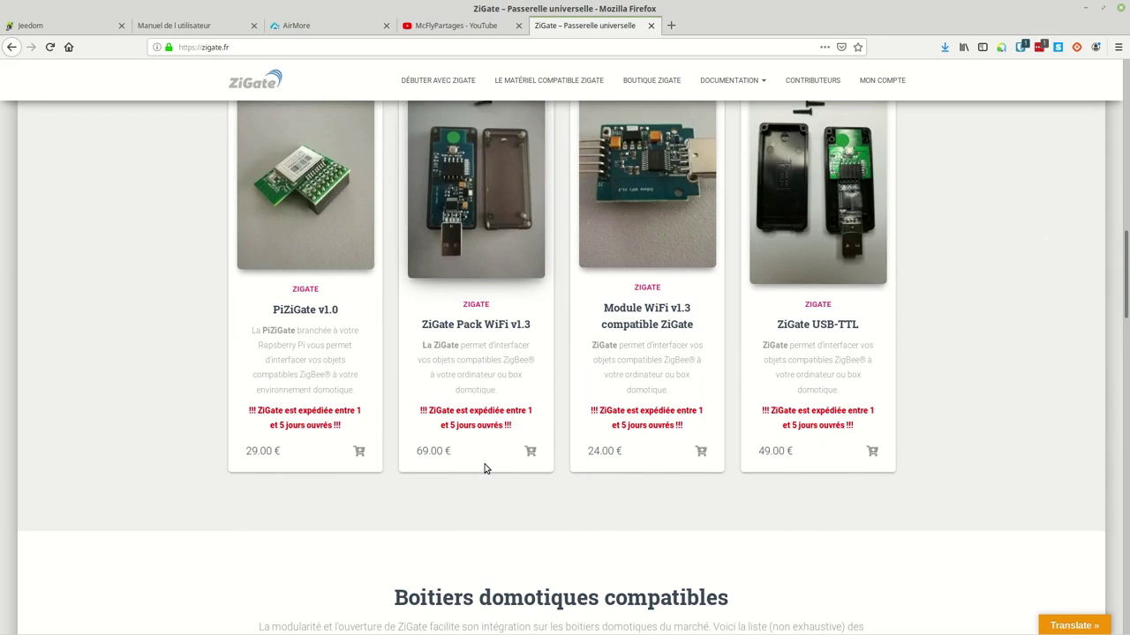
pyautogui.scroll(-8, 484, 470)
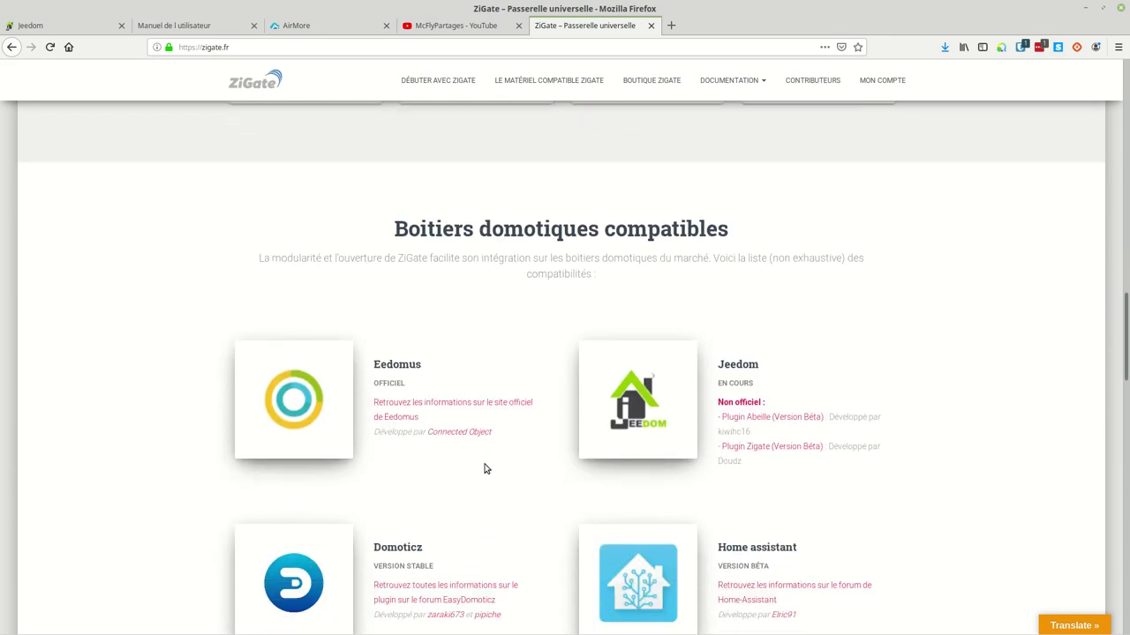
pyautogui.scroll(-3, 484, 470)
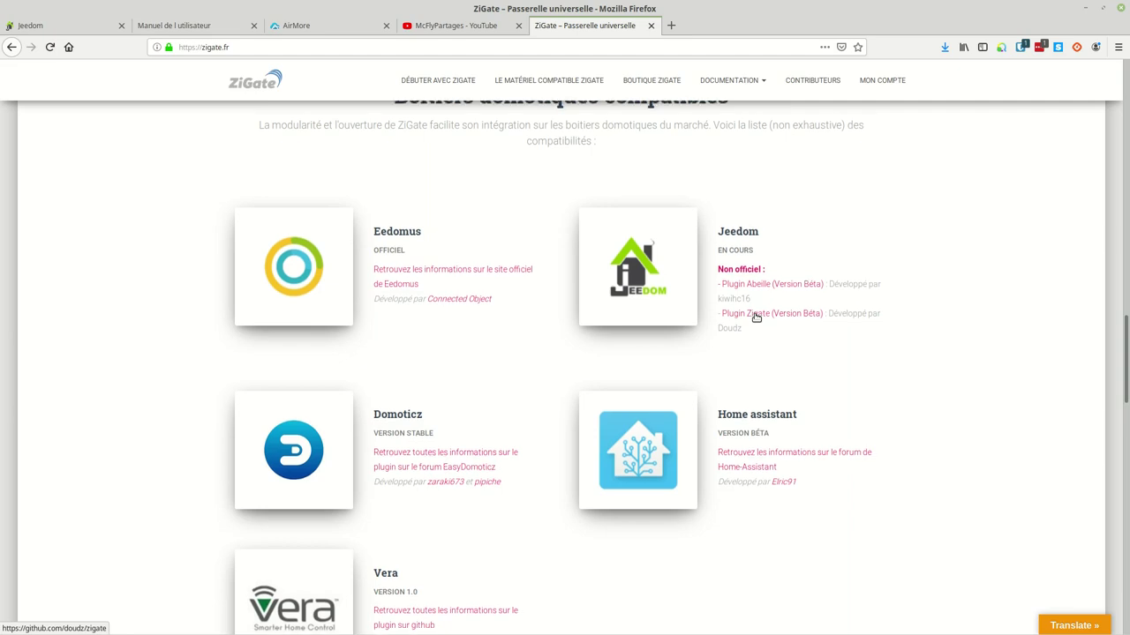
pyautogui.scroll(10, 755, 313)
pyautogui.scroll(6, 752, 306)
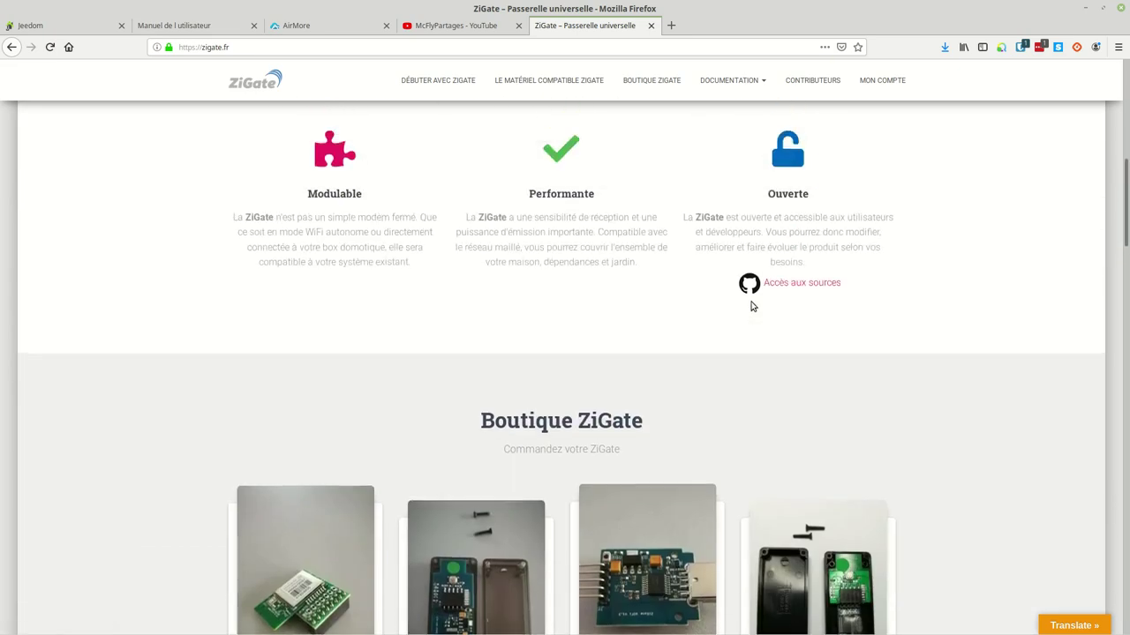
pyautogui.scroll(3, 752, 306)
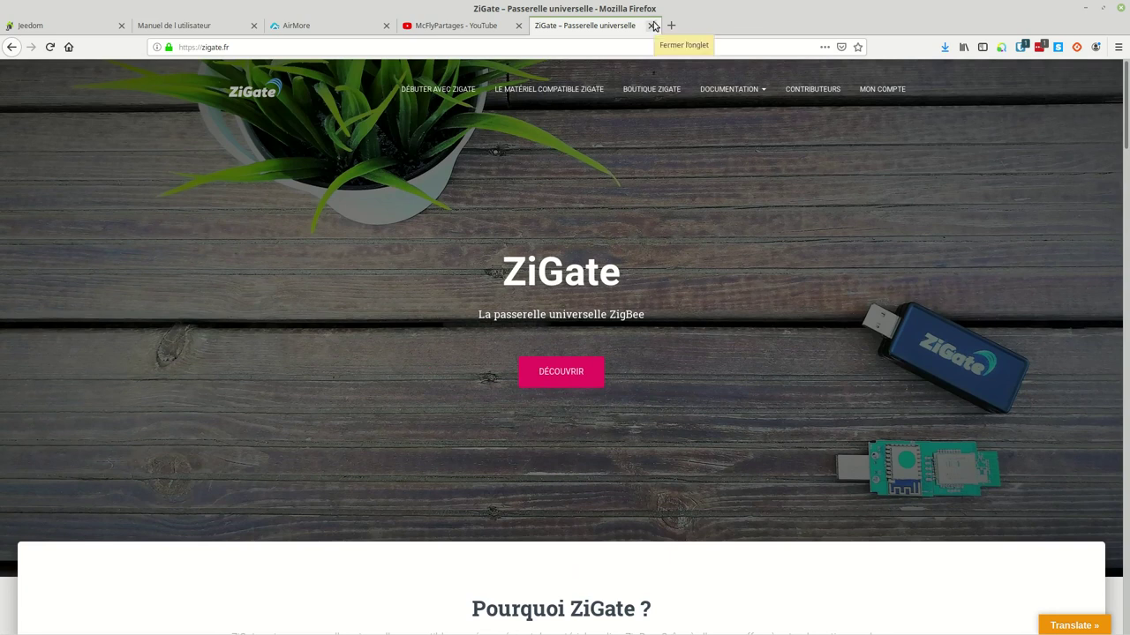
# - Switch to the Jeedom page and log in with the prefilled credentials
pyautogui.click(56, 31)
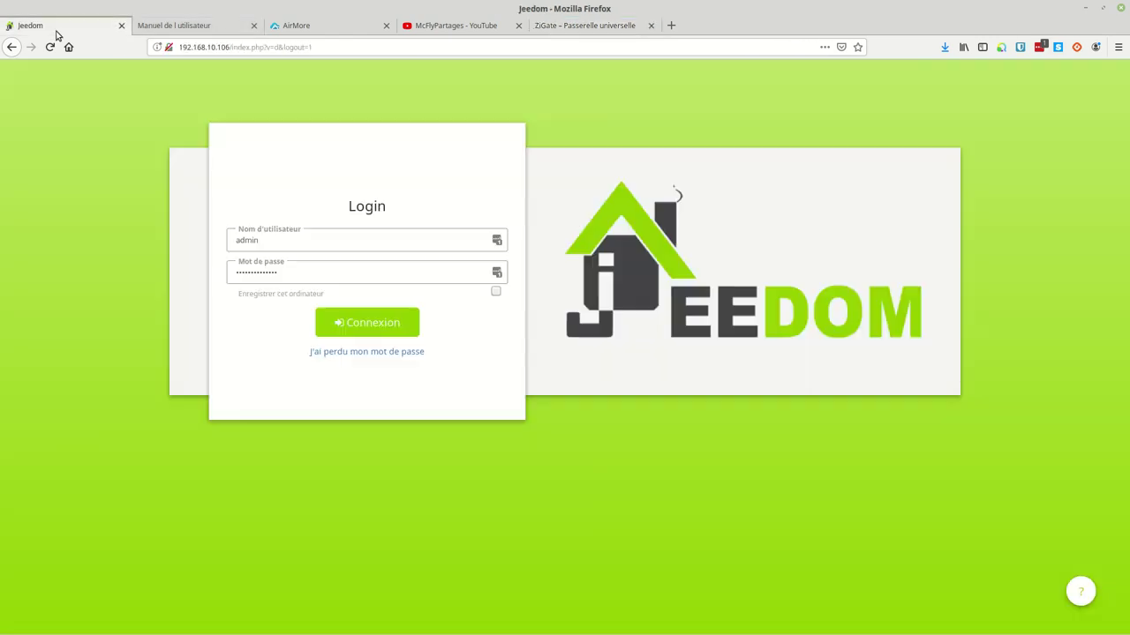
pyautogui.click(376, 325)
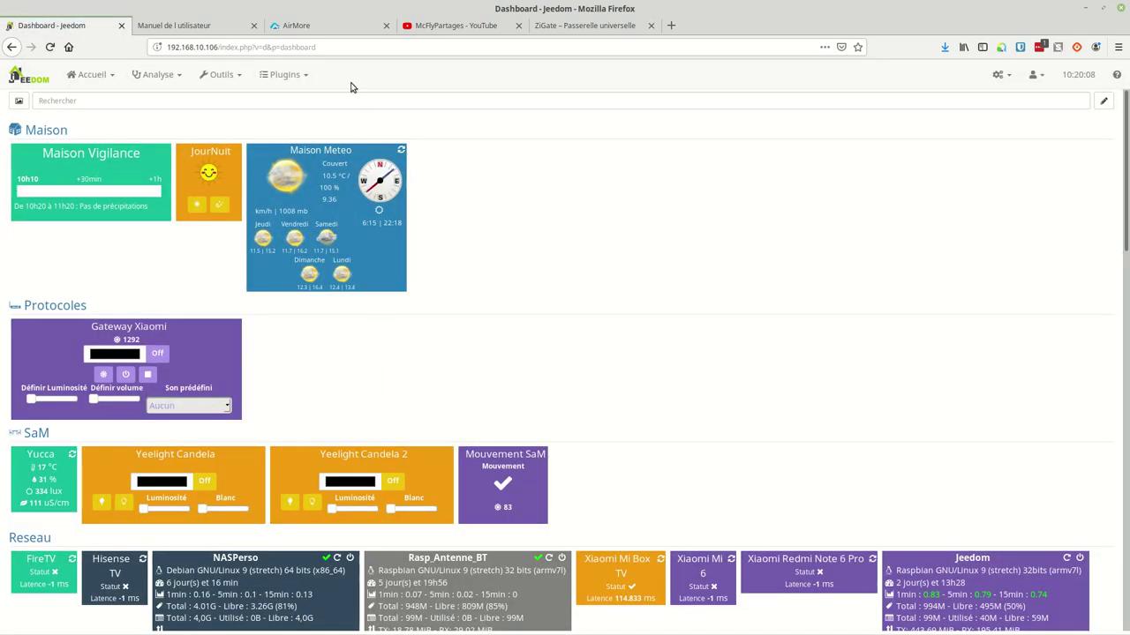
# - Open the Abeille plugin from plugin management and activate it
pyautogui.click(306, 75)
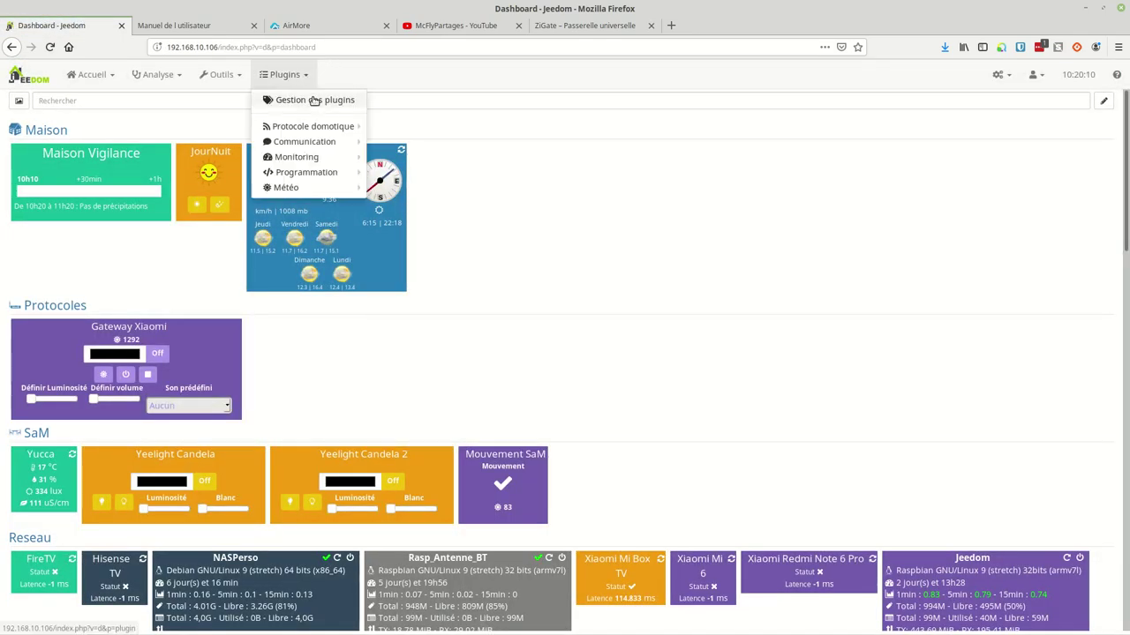
pyautogui.click(314, 100)
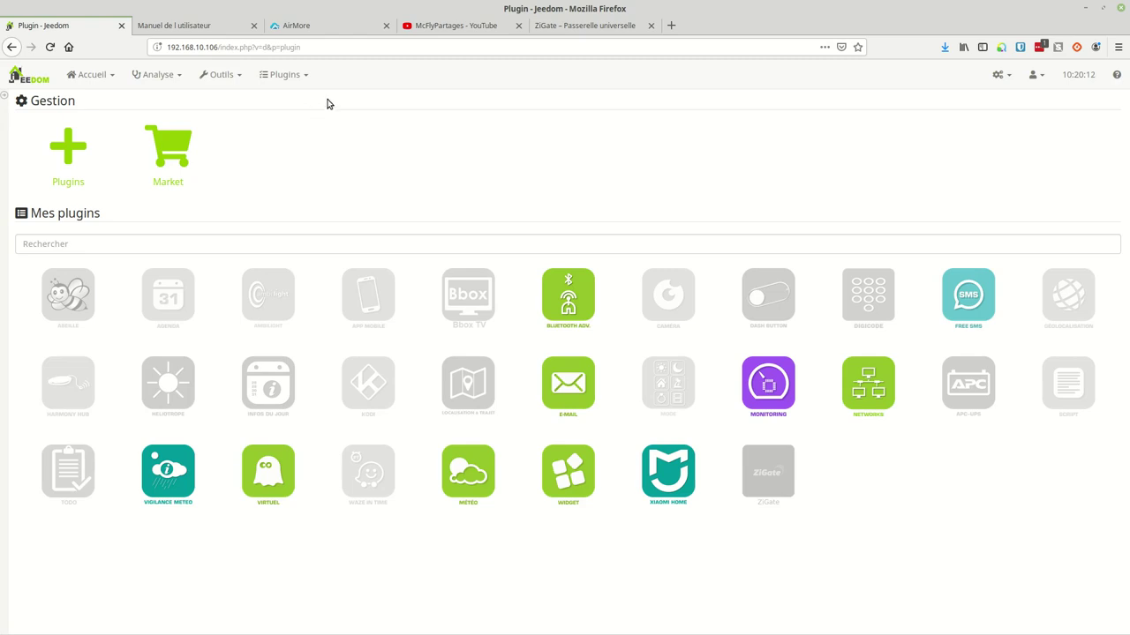
pyautogui.click(58, 301)
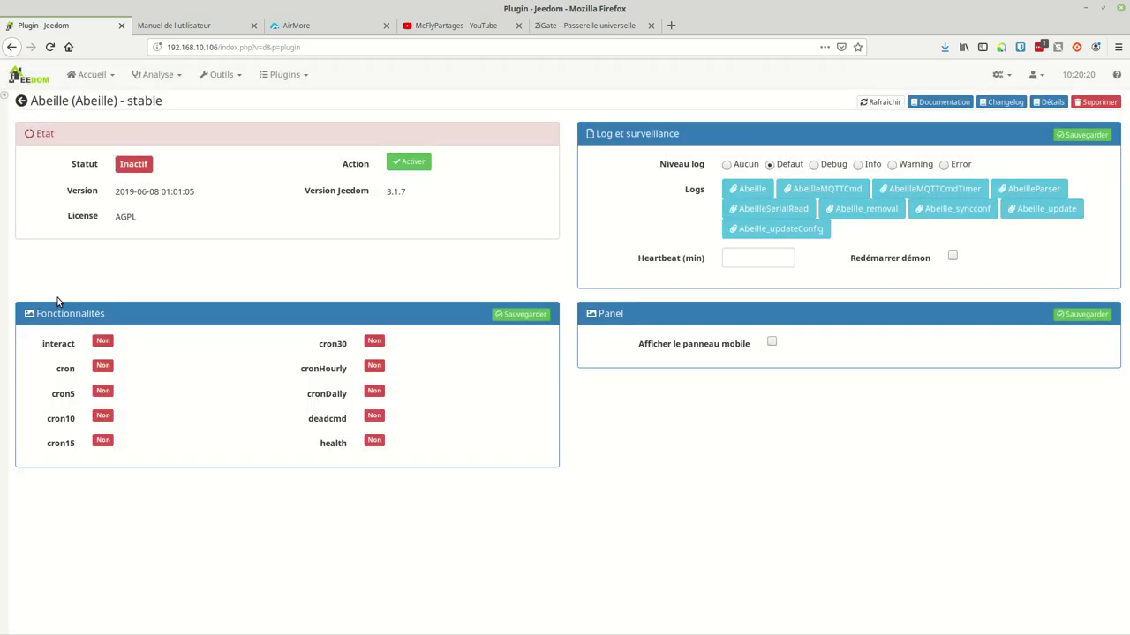
pyautogui.click(412, 163)
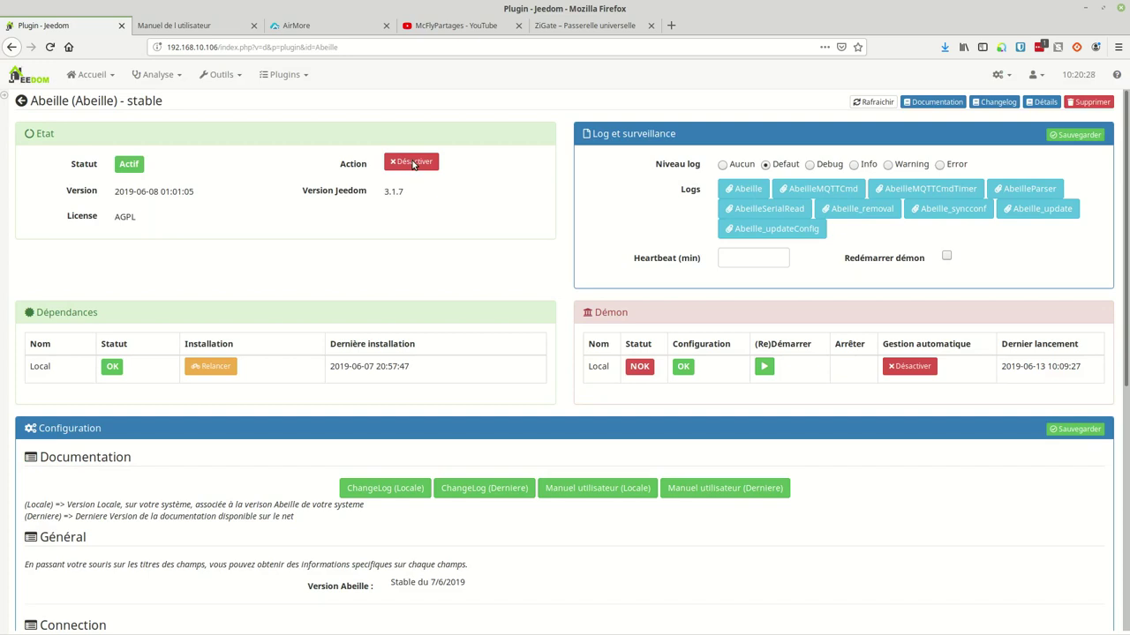
# - Show Abeille's Connection settings and set the serial port to Prolific_Technology_Inc. USB-Serial_Controller (/dev/ttyUSB0)
pyautogui.scroll(-3, 412, 163)
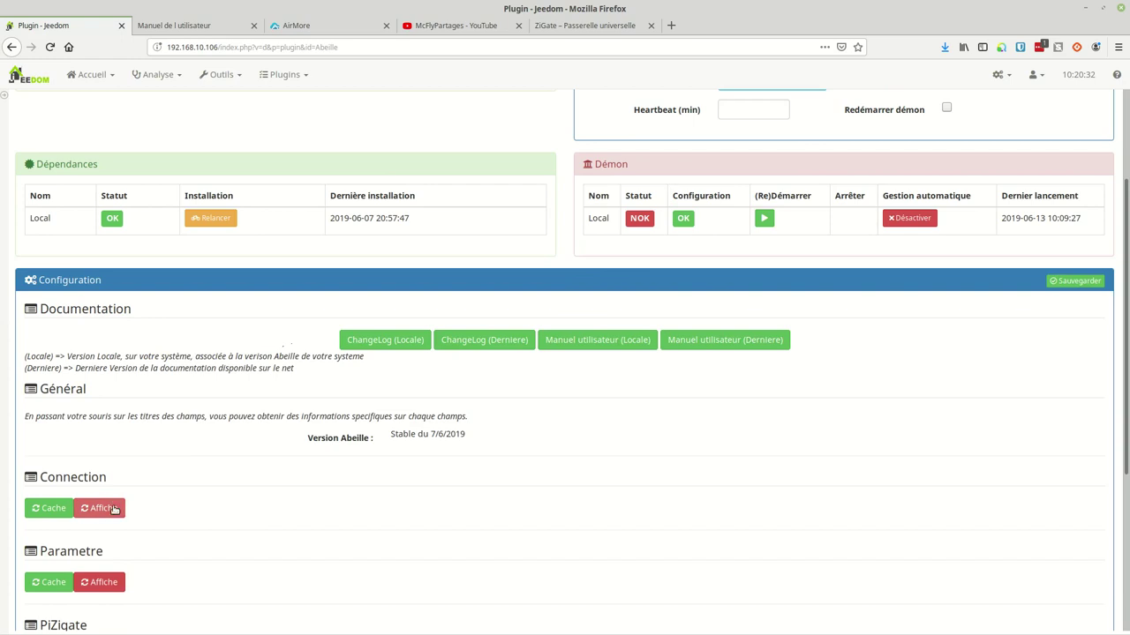
pyautogui.click(110, 510)
pyautogui.scroll(-3, 225, 501)
pyautogui.scroll(-4, 225, 501)
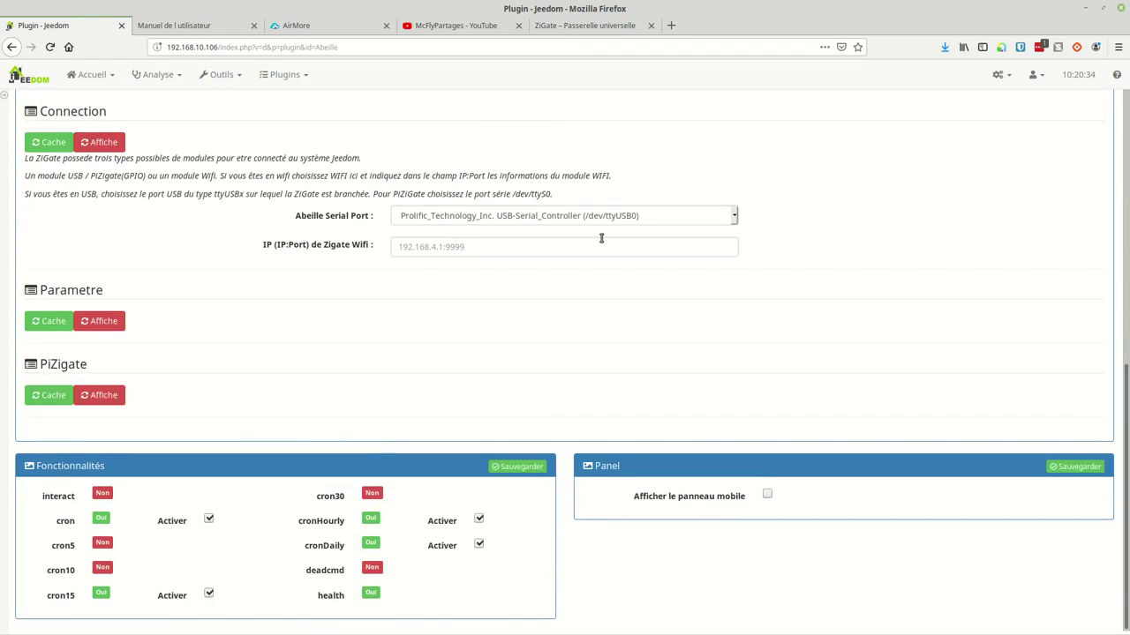
pyautogui.click(603, 216)
pyautogui.click(608, 275)
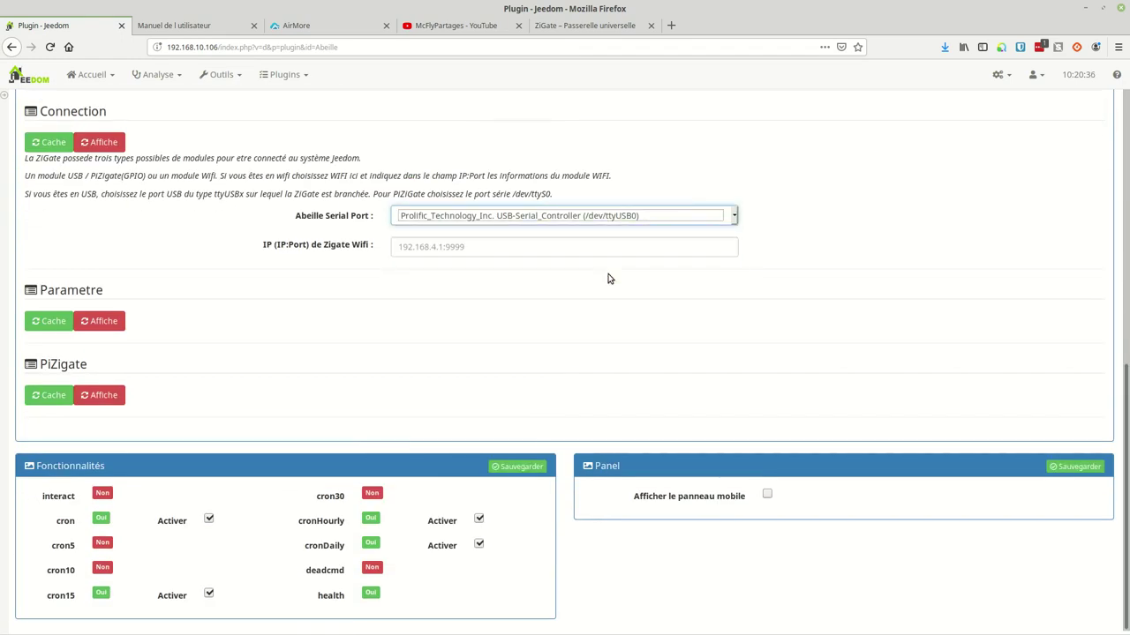
pyautogui.click(596, 217)
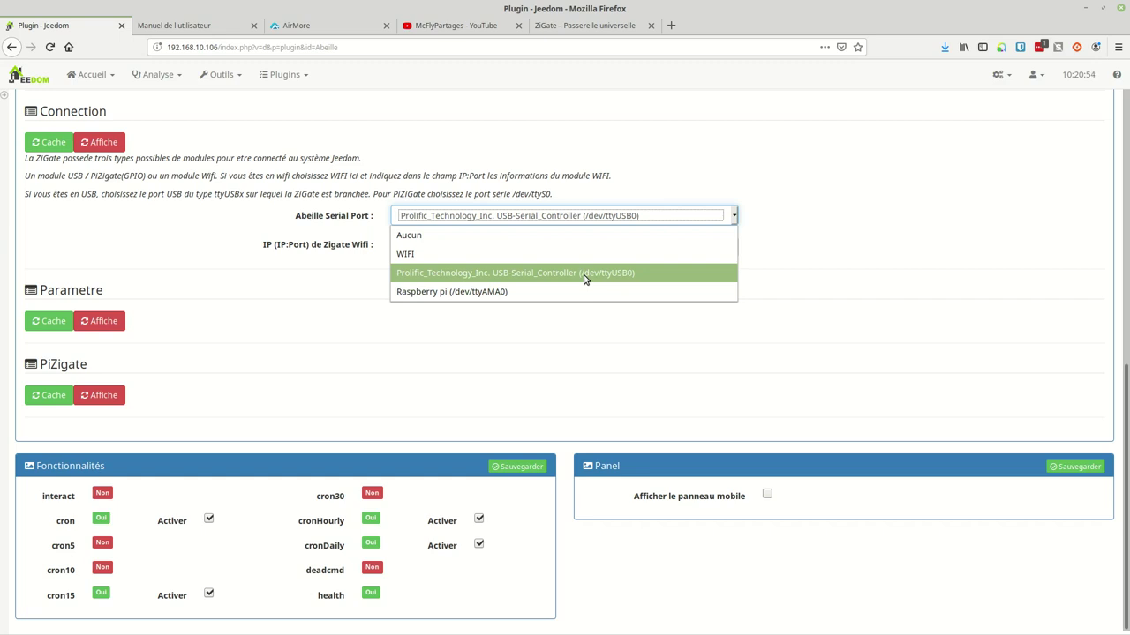
pyautogui.click(583, 278)
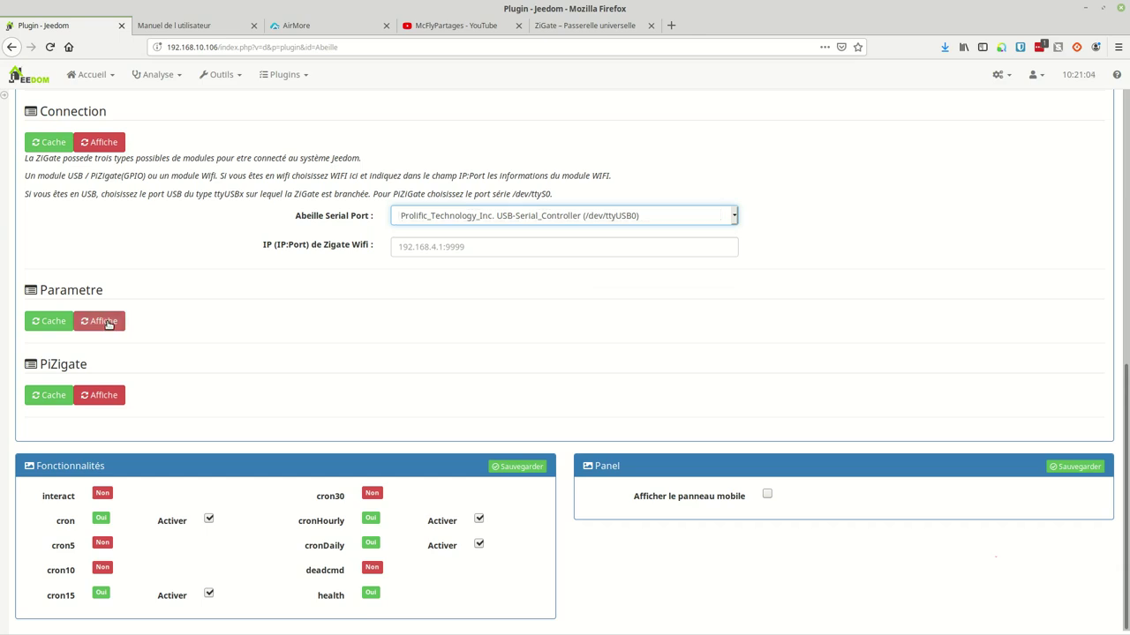
# - Show Abeille's Parametre settings, choose Protocoles as parent object and Automatique as object creation mode
pyautogui.click(107, 323)
pyautogui.scroll(-4, 330, 404)
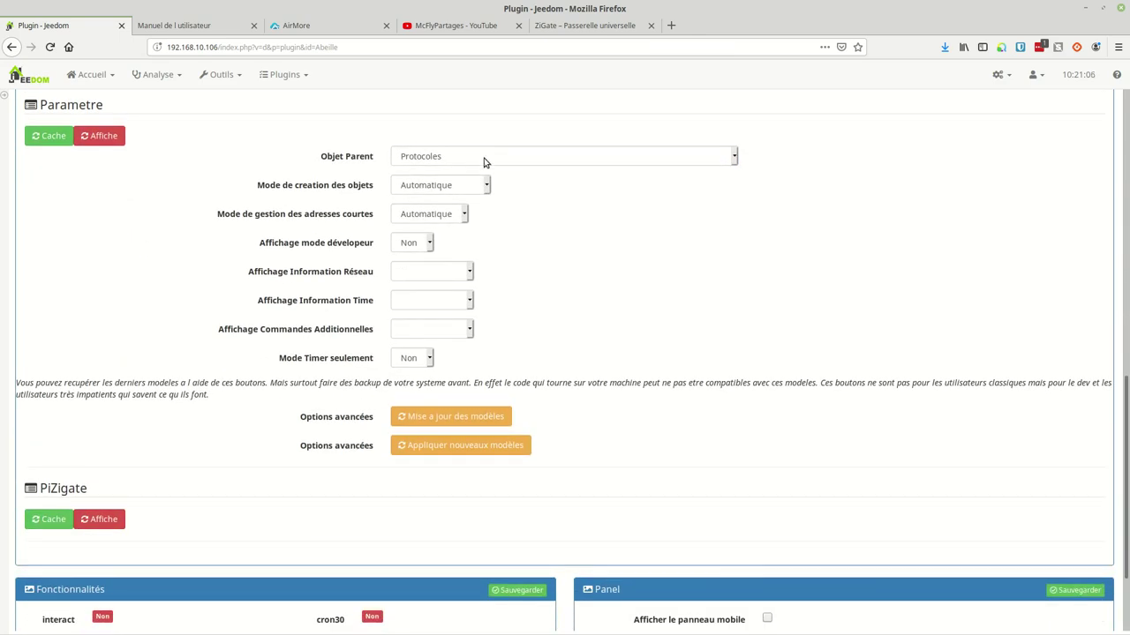
pyautogui.click(484, 159)
pyautogui.click(457, 251)
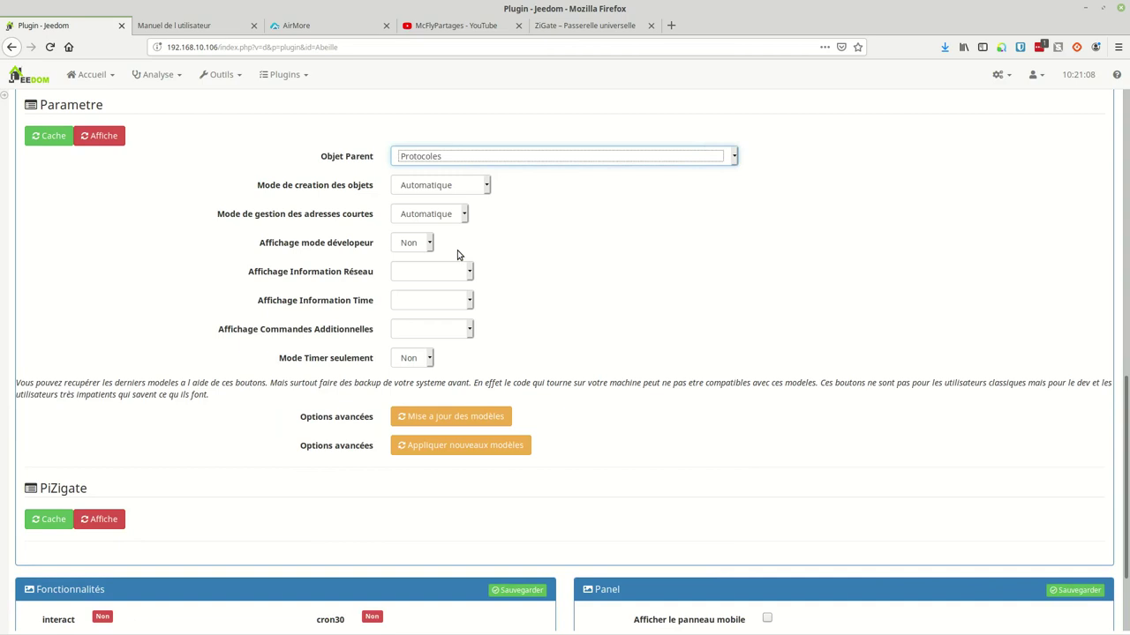
pyautogui.click(452, 187)
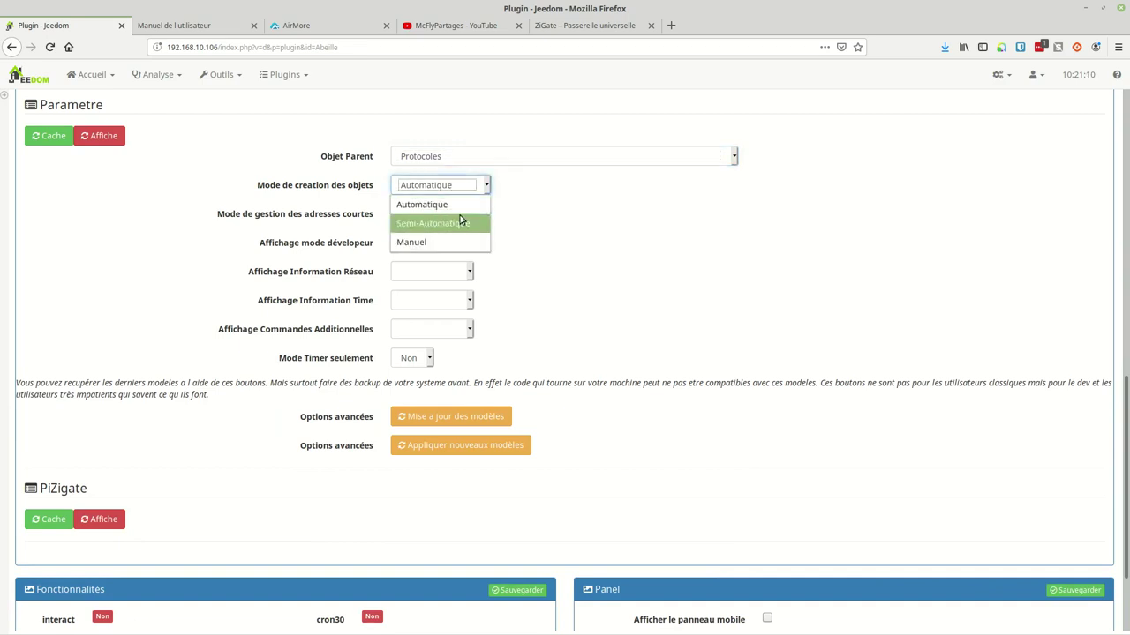
pyautogui.click(438, 207)
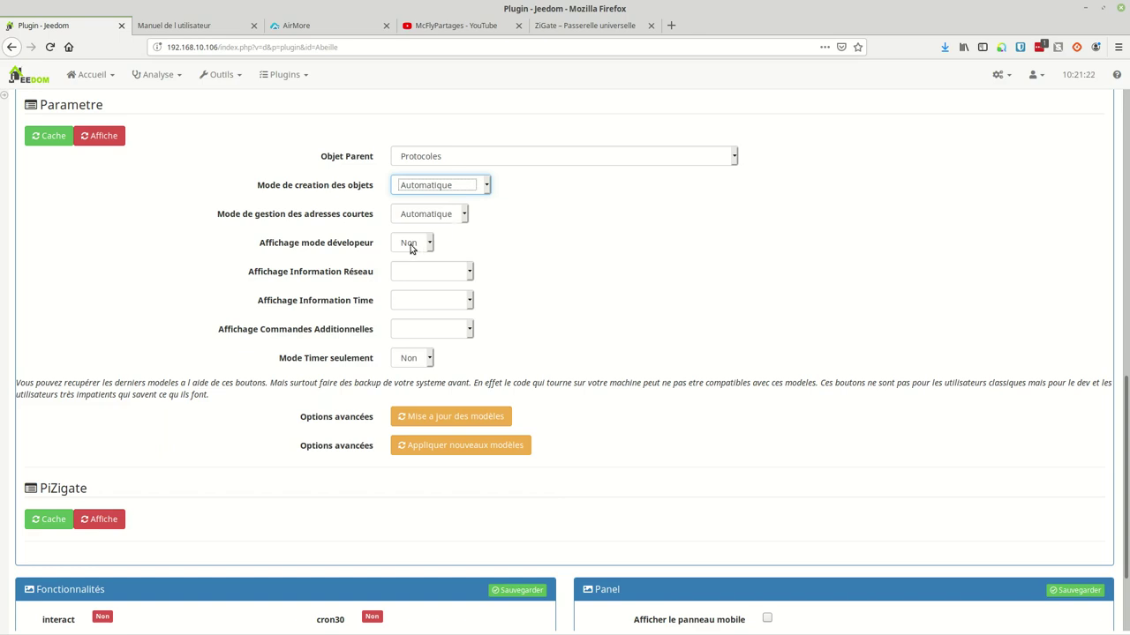
# - Set the display of network information, time information and additional commands to Non in Abeille's parameters
pyautogui.click(426, 270)
pyautogui.click(423, 305)
pyautogui.click(424, 305)
pyautogui.click(432, 335)
pyautogui.click(439, 328)
pyautogui.click(424, 366)
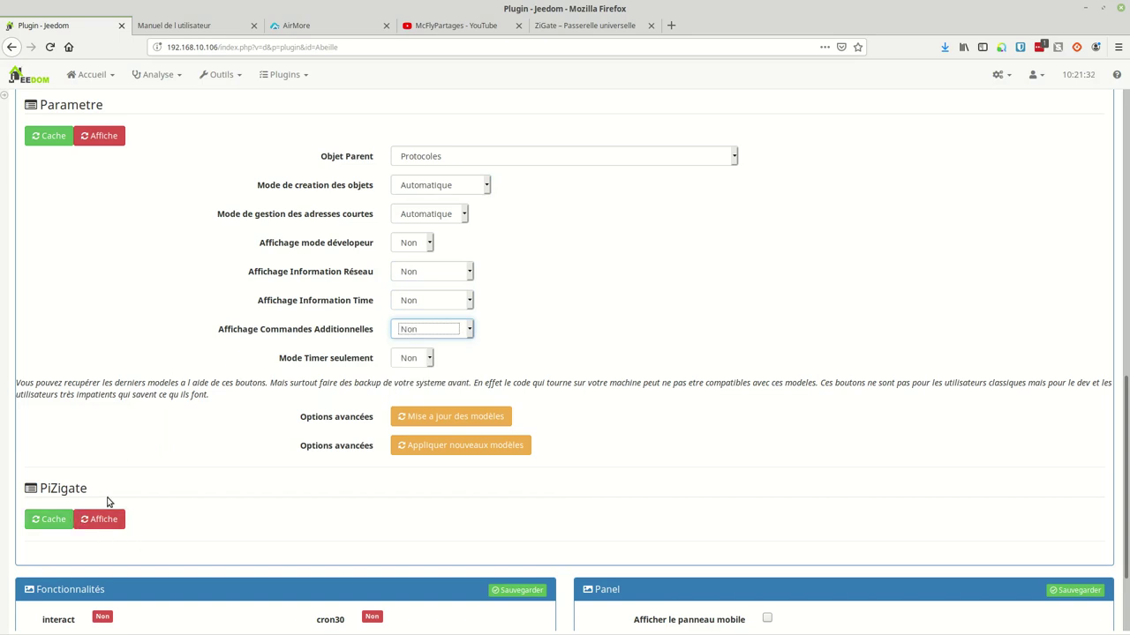
# - Save the Abeille plugin configuration and check the daemon's status
pyautogui.scroll(-3, 159, 499)
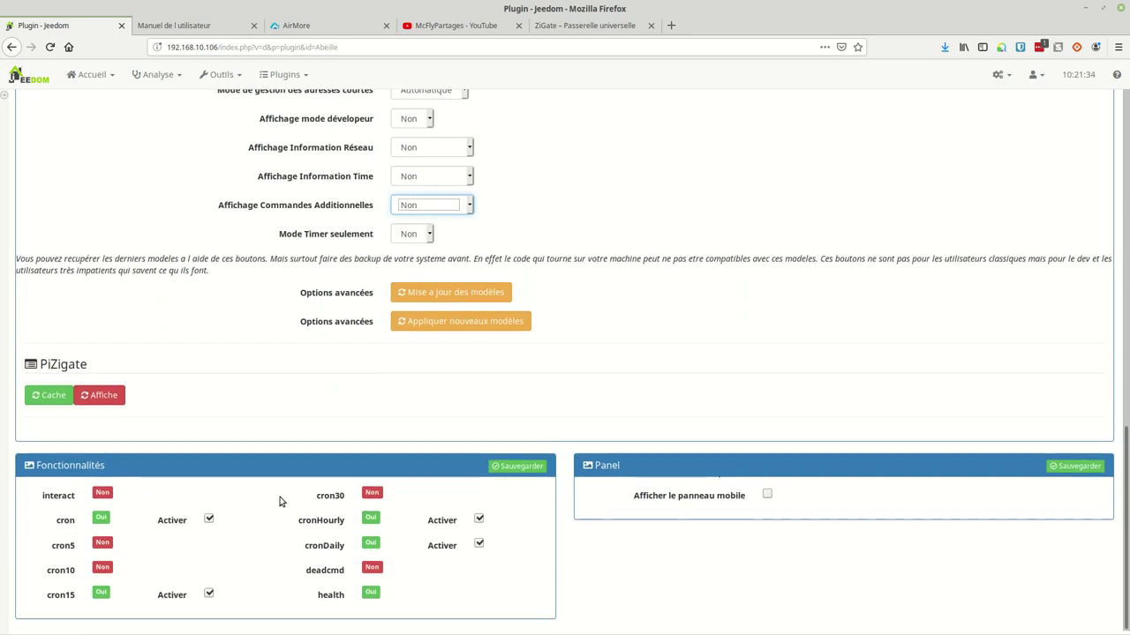
pyautogui.scroll(4, 311, 494)
pyautogui.scroll(8, 312, 494)
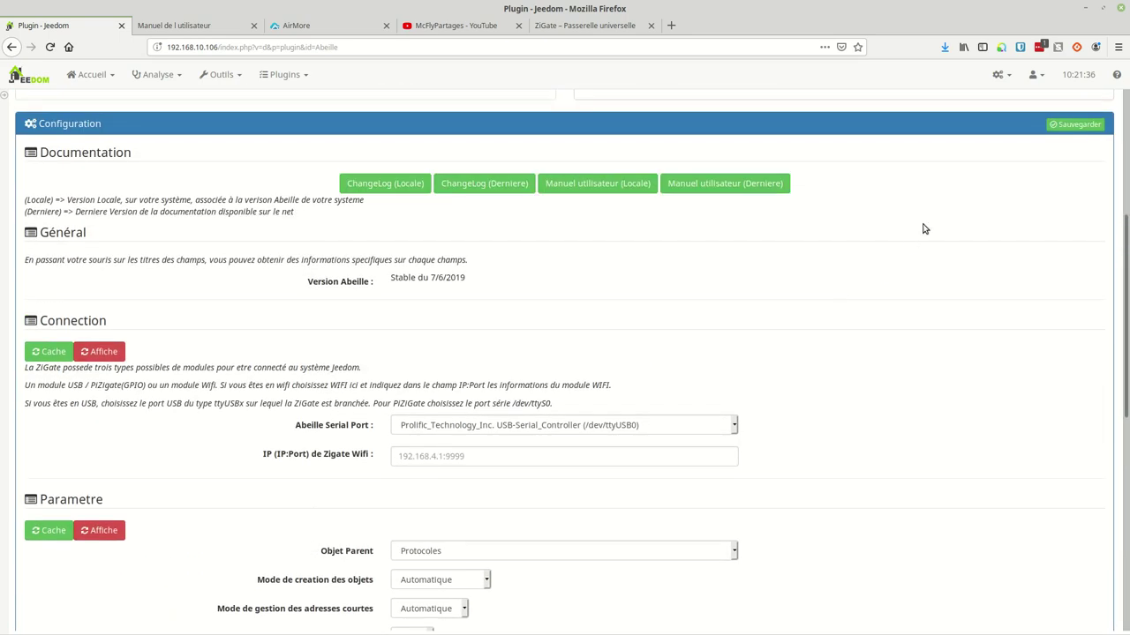
pyautogui.click(1068, 164)
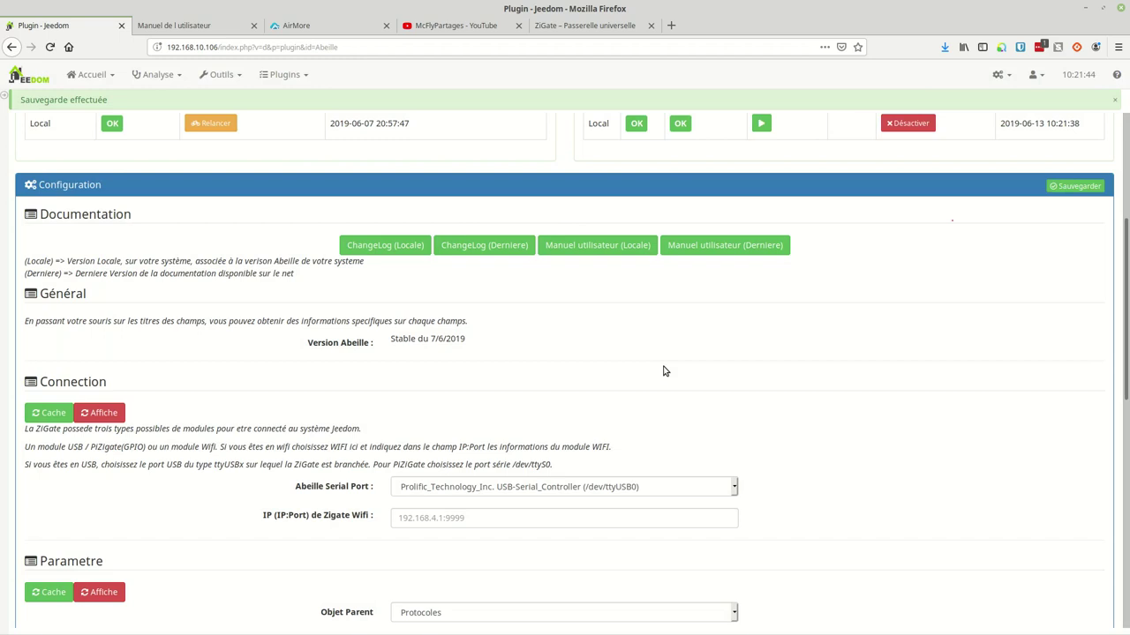
pyautogui.scroll(3, 679, 318)
pyautogui.scroll(4, 686, 303)
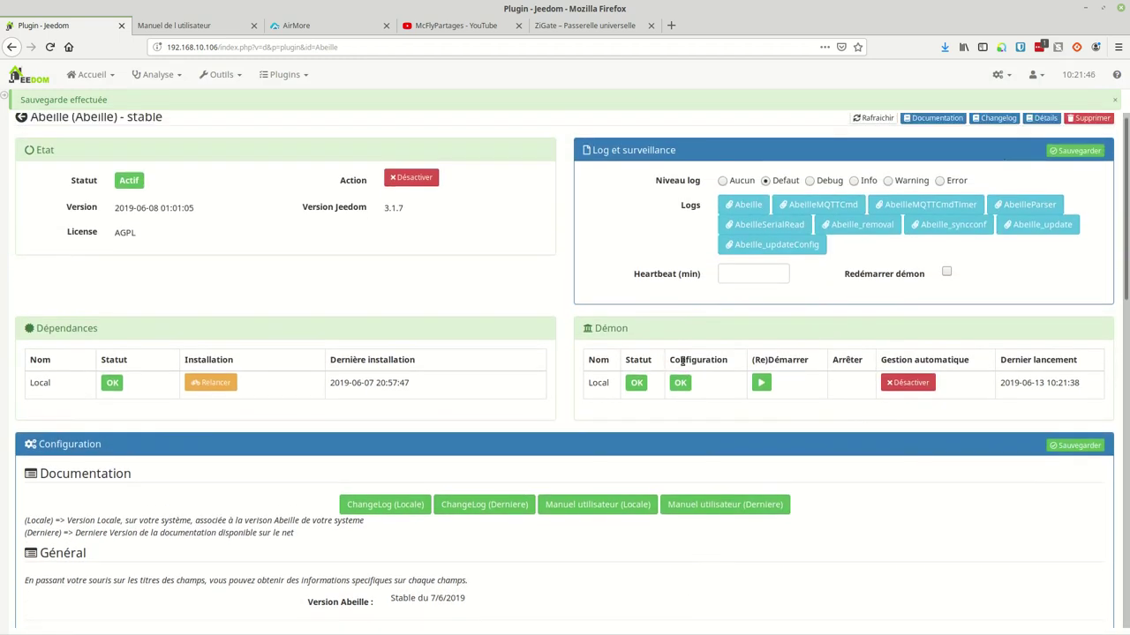
# - Start inclusion mode from the Abeille plugin's equipment page and reload the page to list the new device
pyautogui.click(284, 75)
pyautogui.moveTo(315, 128)
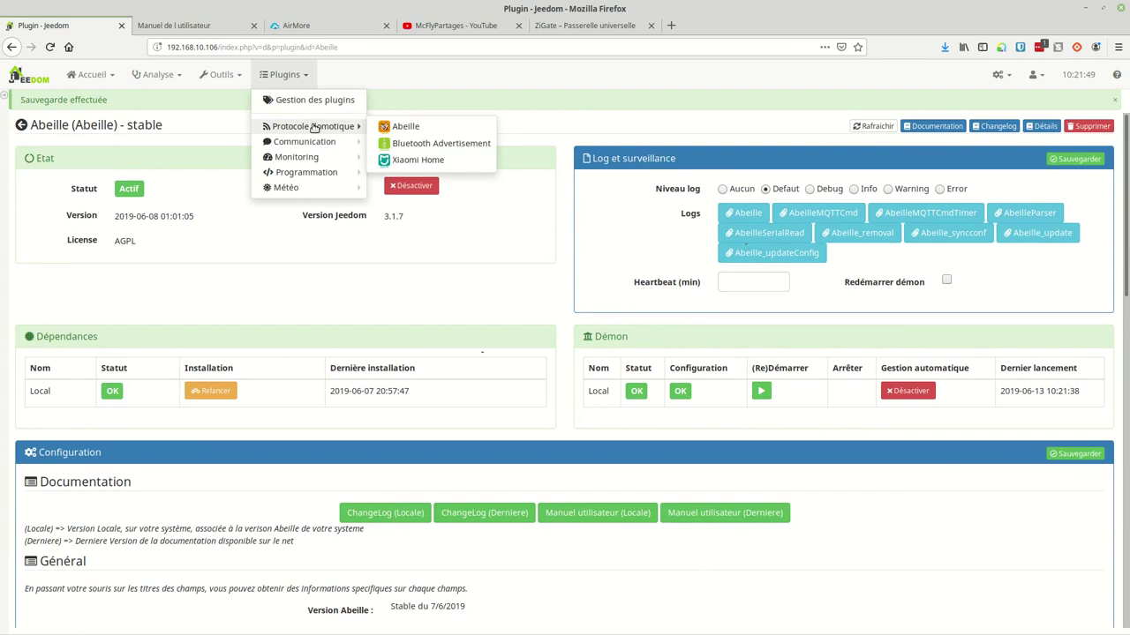
pyautogui.click(394, 126)
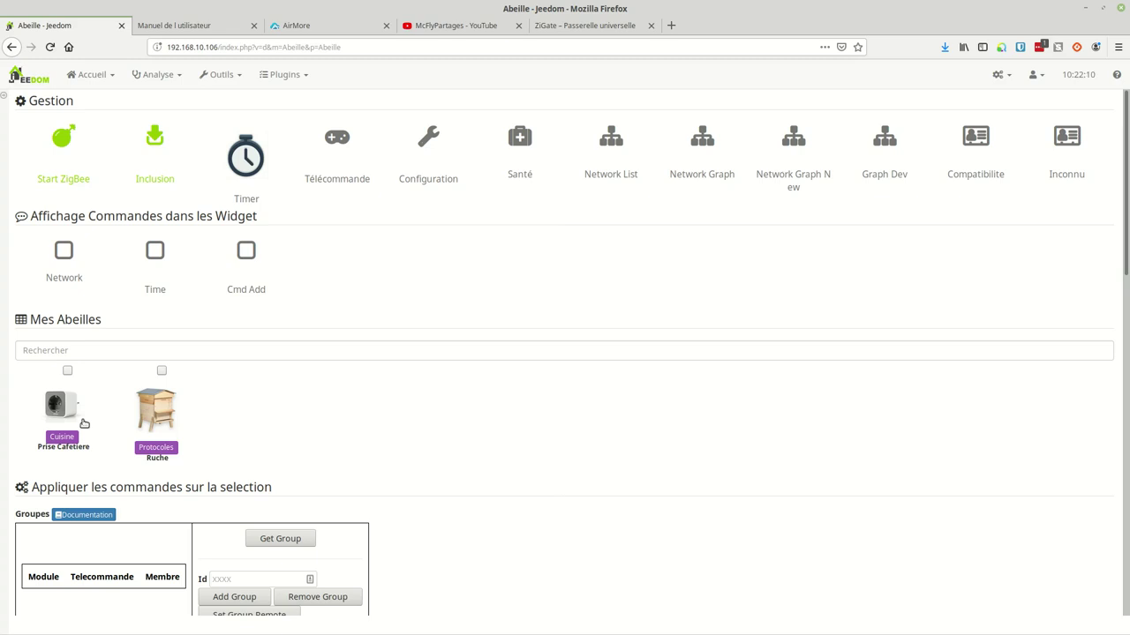
pyautogui.click(155, 154)
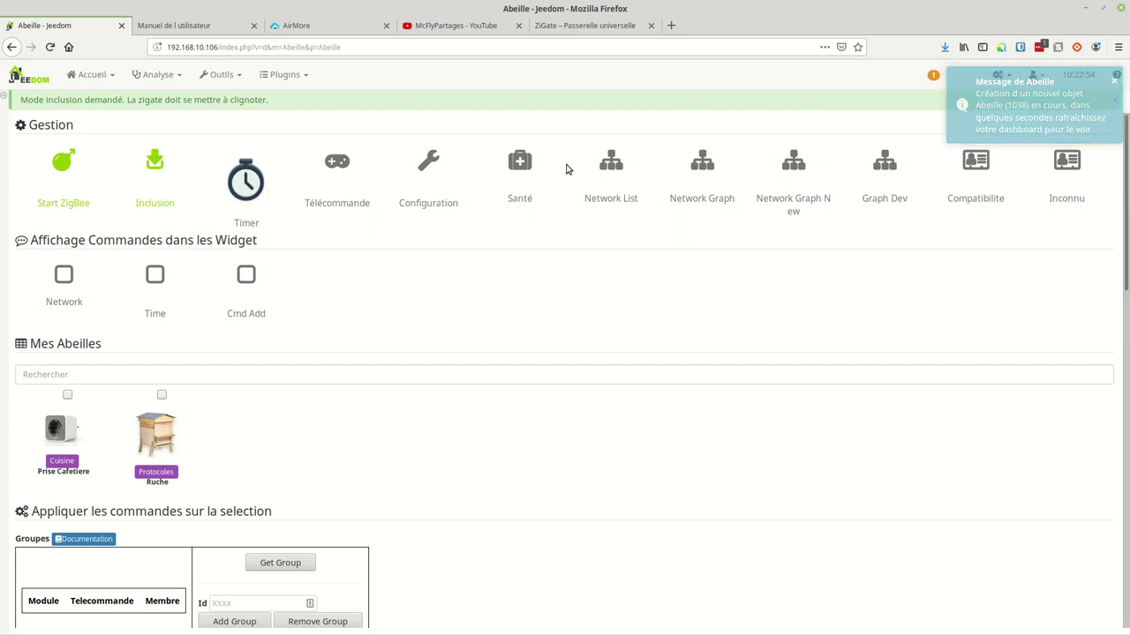
pyautogui.click(50, 47)
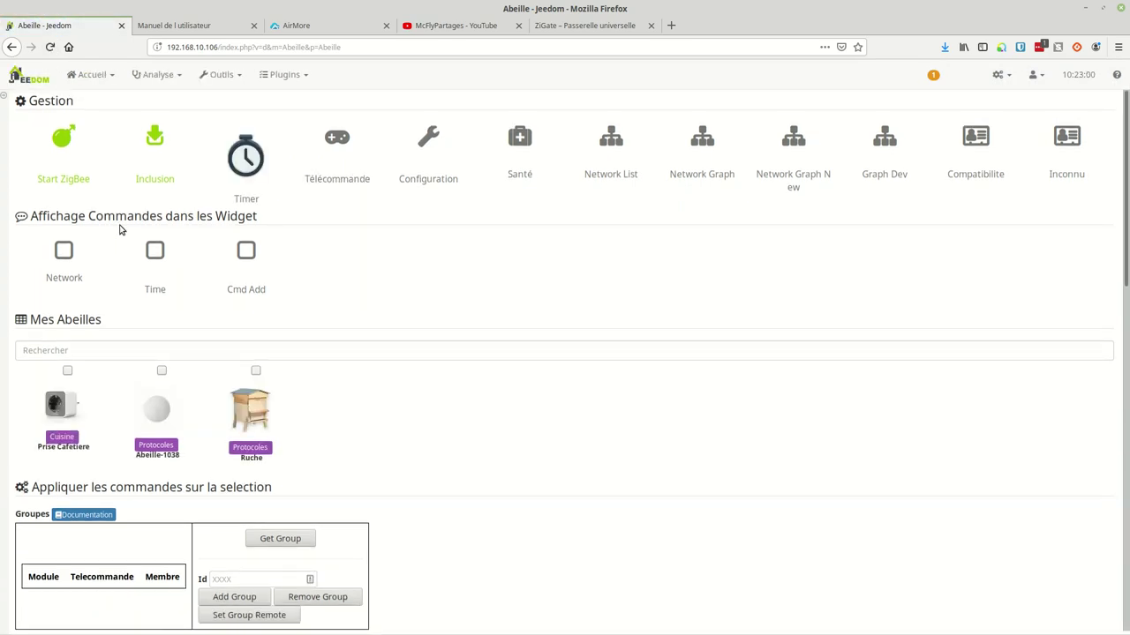
# - Rename the newly included Abeille-1038 equipment to "Bouton Test" and save it
pyautogui.click(155, 455)
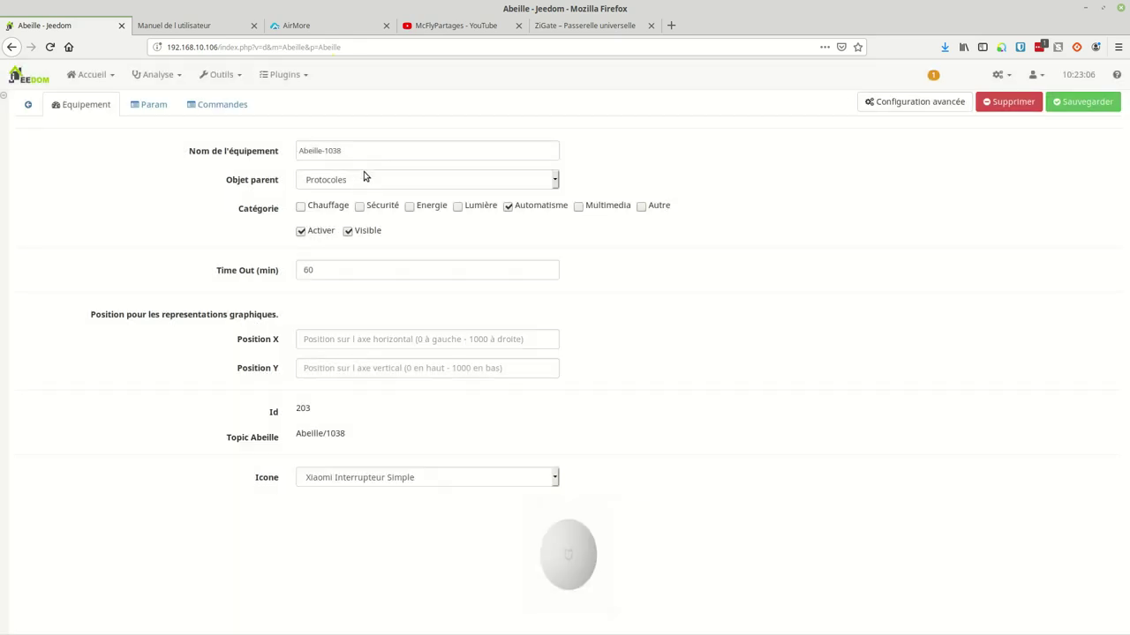
pyautogui.tripleClick(303, 146)
pyautogui.write('Bo')
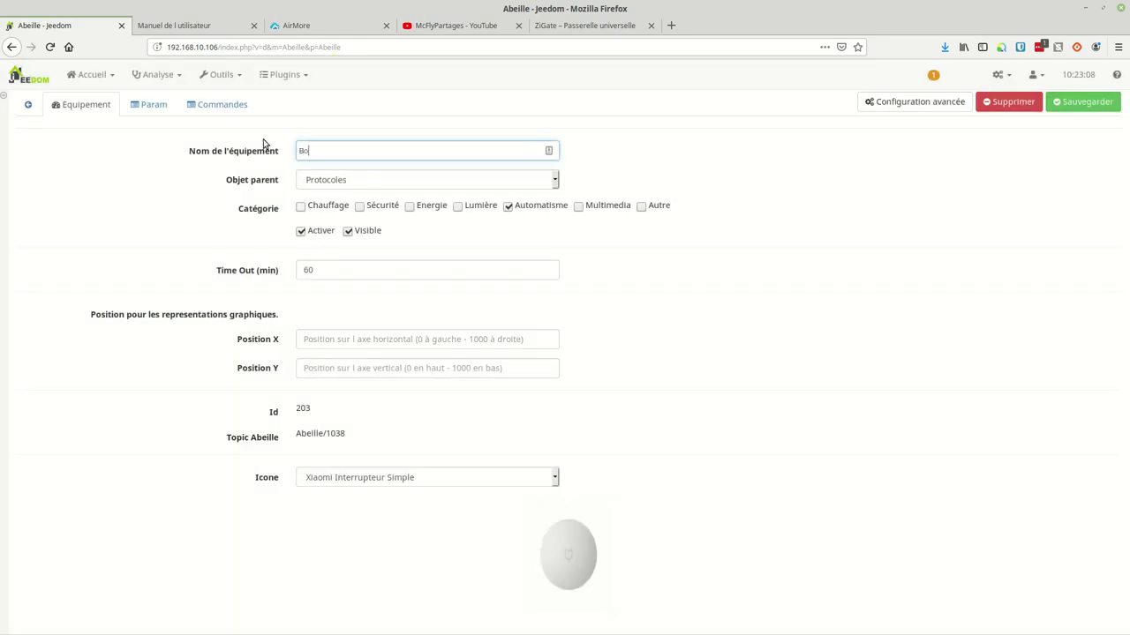
pyautogui.write('ution Test')
pyautogui.click(319, 150)
pyautogui.press('BackSpace')
pyautogui.click(1072, 109)
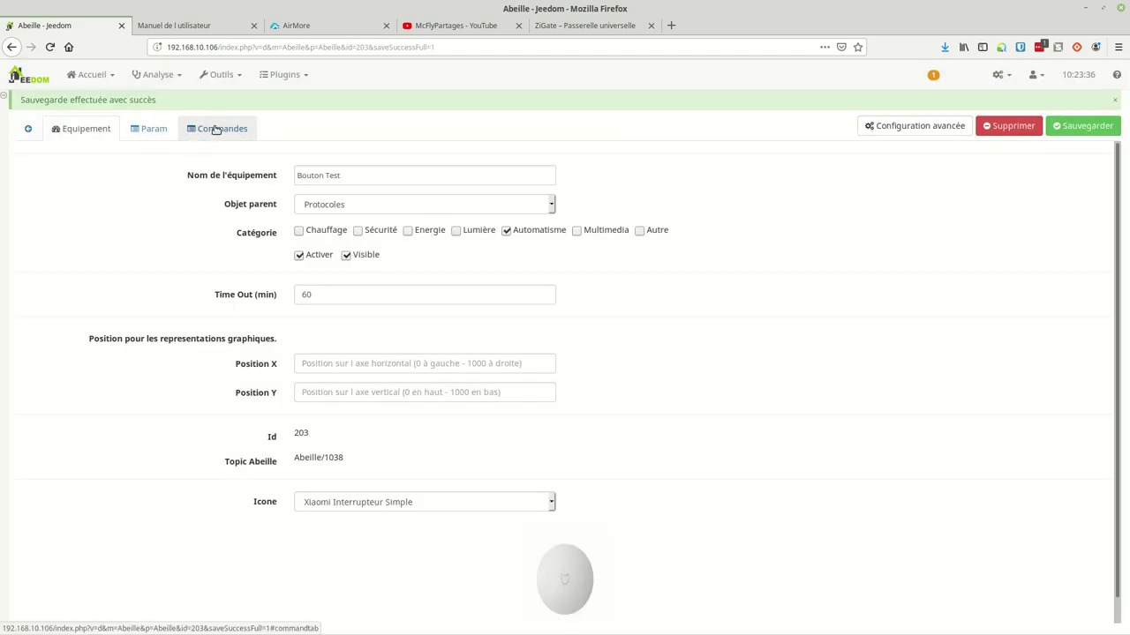
# - Review the commands of Bouton Test, including its etat, multi and battery entries, and return to its equipment settings
pyautogui.click(216, 129)
pyautogui.scroll(-3, 334, 372)
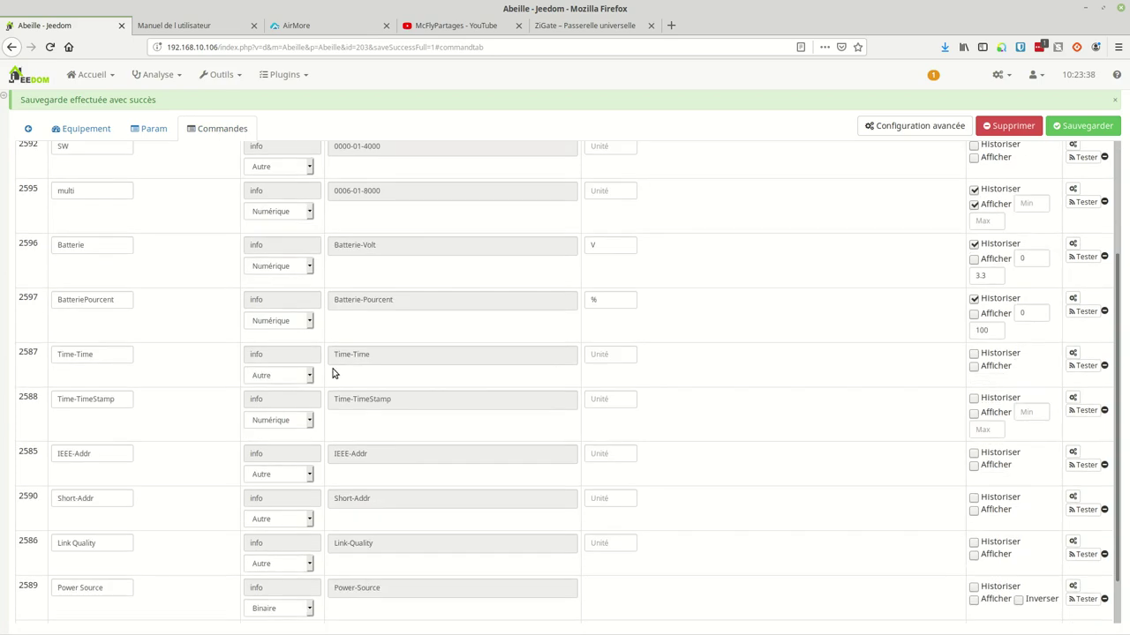
pyautogui.scroll(-1, 333, 373)
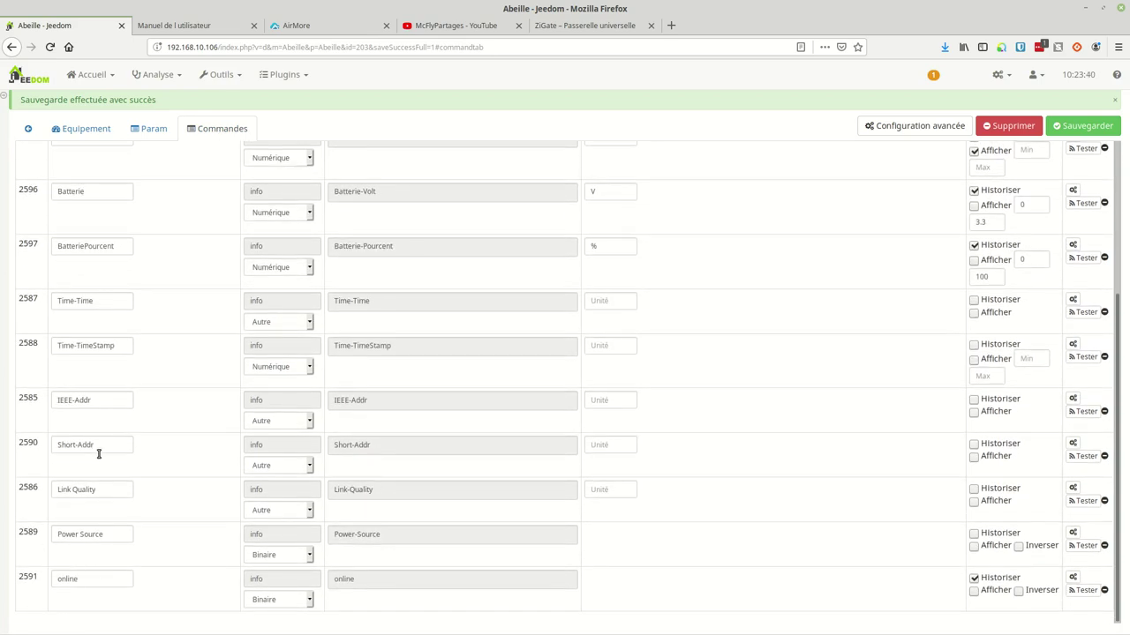
pyautogui.scroll(3, 91, 525)
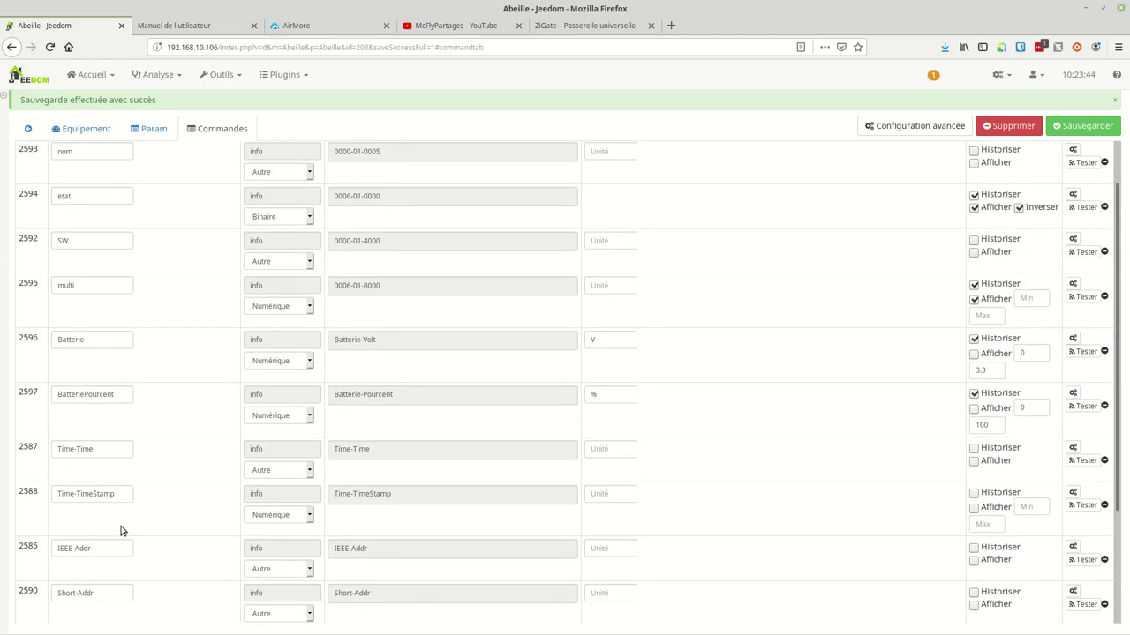
pyautogui.scroll(1, 121, 531)
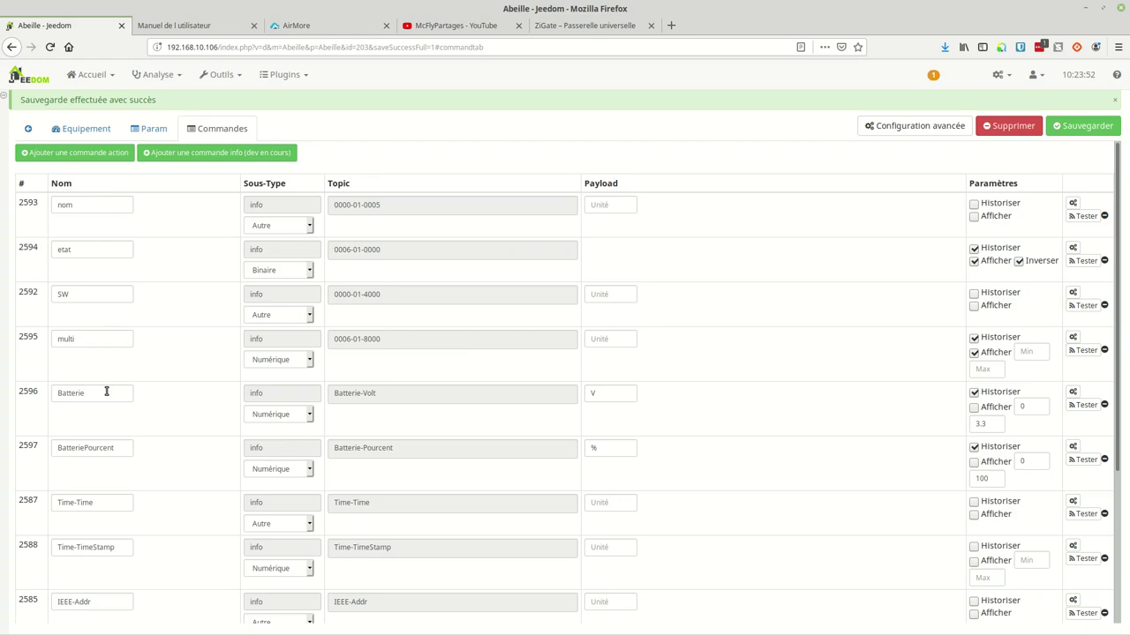
pyautogui.click(74, 131)
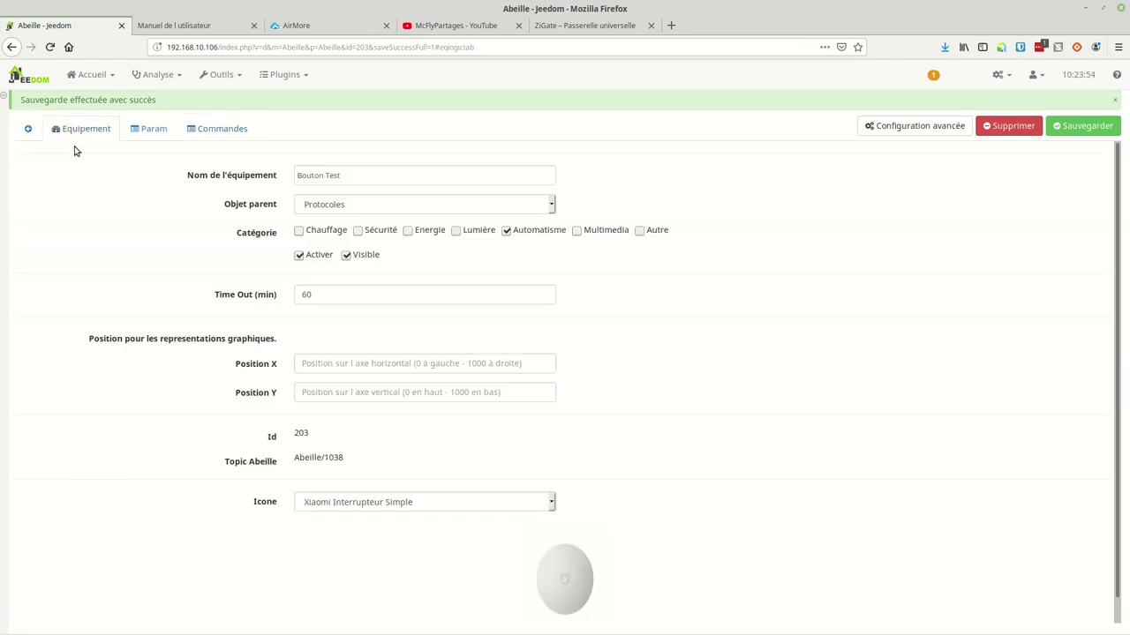
# - Return to Abeille's equipment list and reload it to pick up the newly paired plug
pyautogui.click(30, 129)
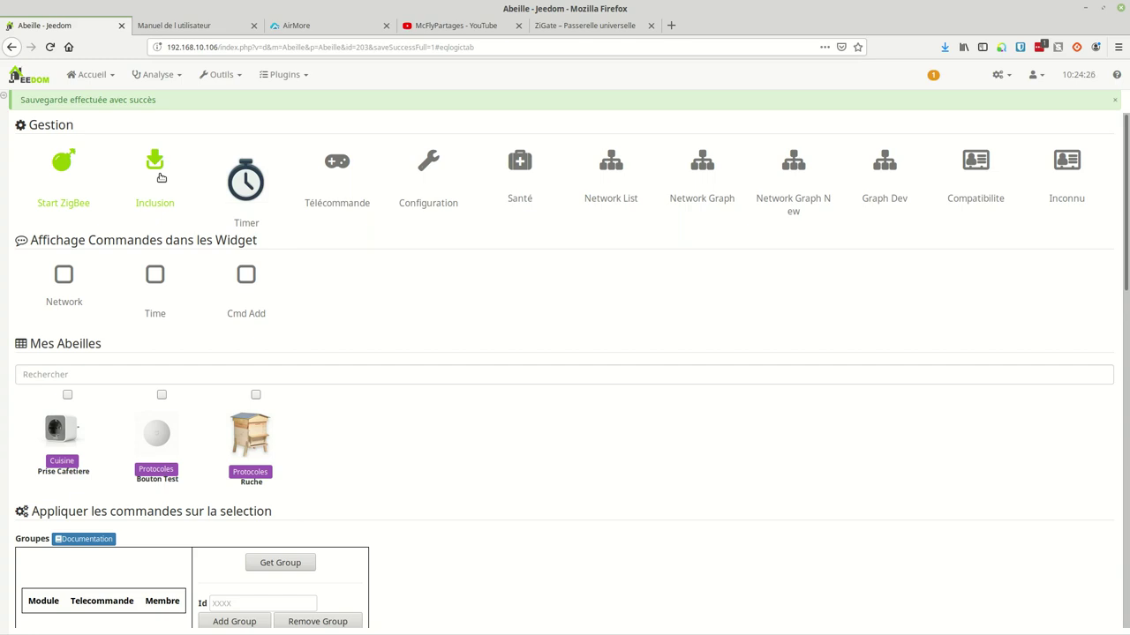
pyautogui.click(51, 51)
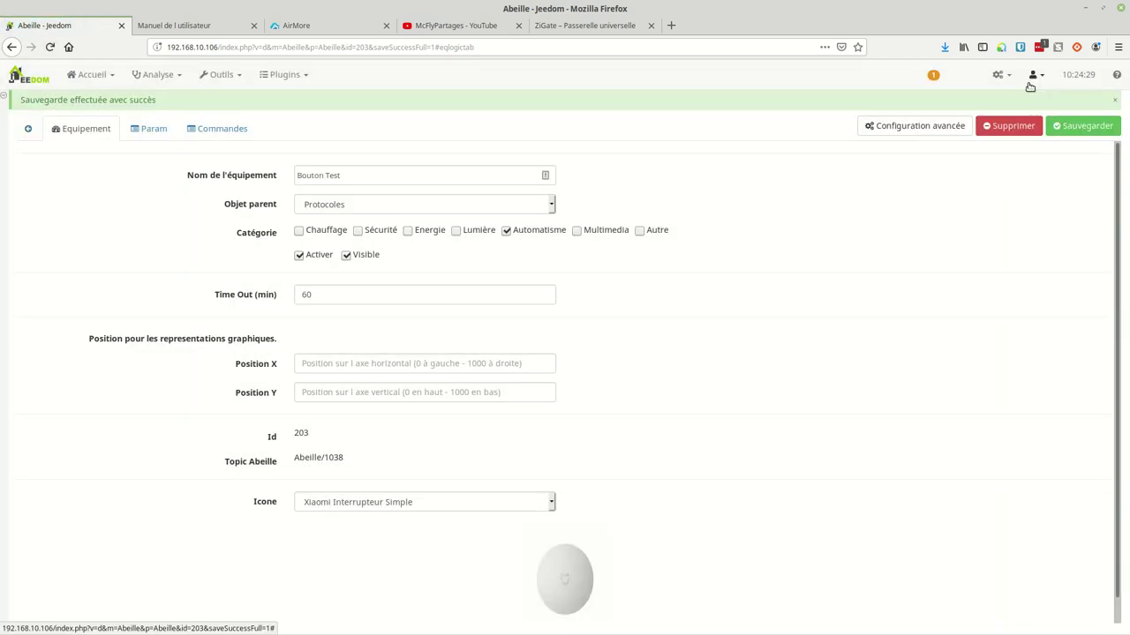
pyautogui.click(29, 128)
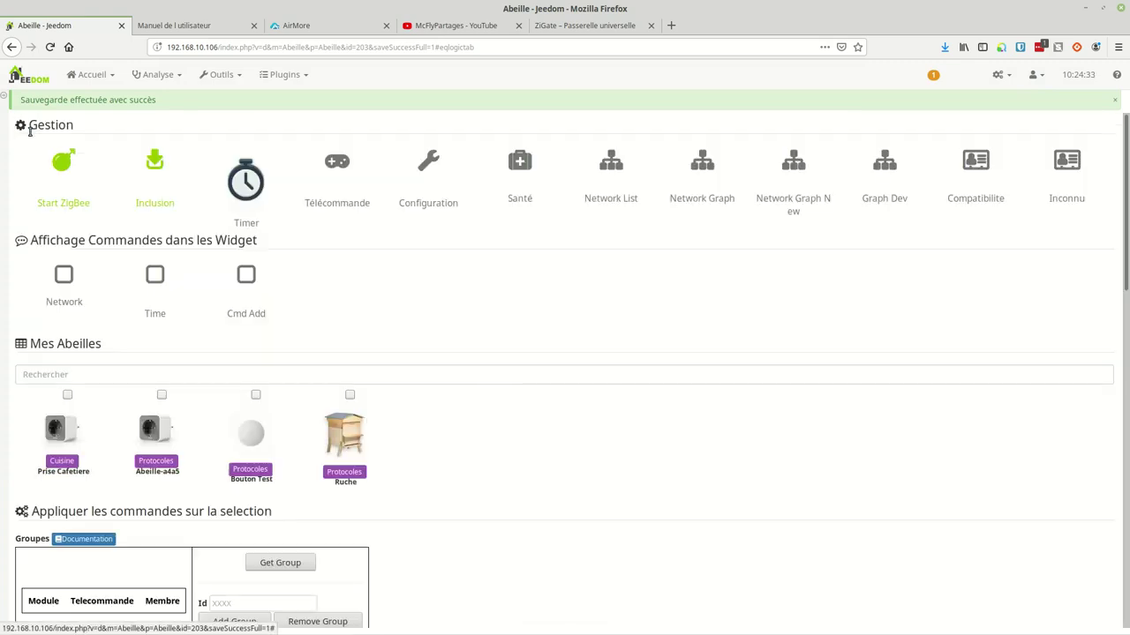
# - Rename the Abeille-a4a5 plug to "Prise Test" and save the equipment
pyautogui.click(166, 473)
pyautogui.moveTo(348, 180); pyautogui.dragTo(248, 174)
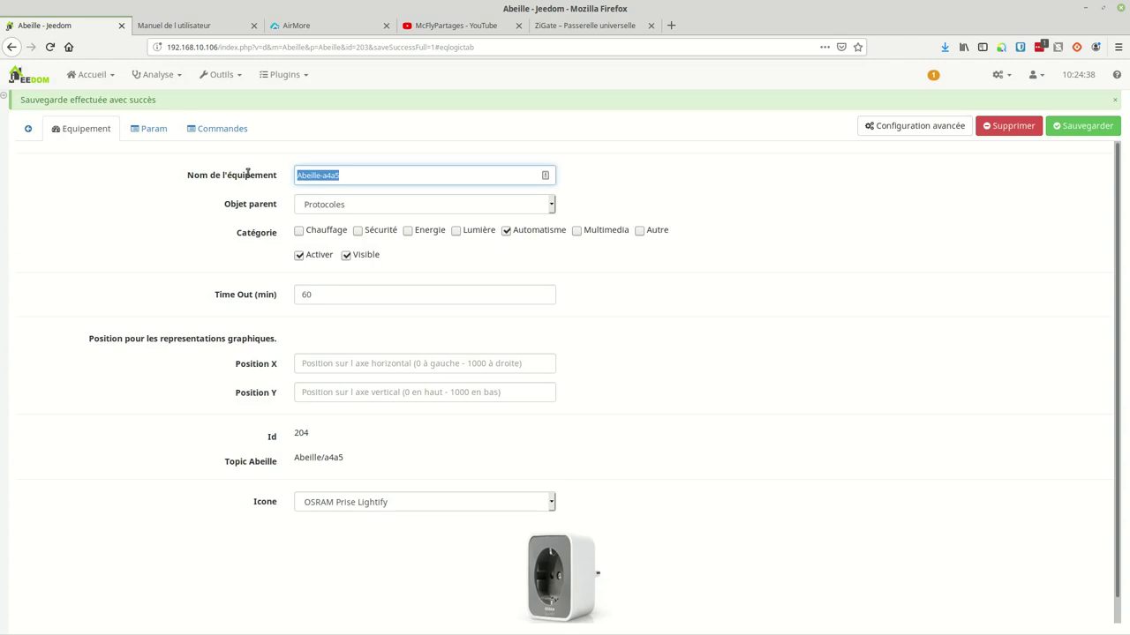
pyautogui.write('Prise Test')
pyautogui.click(1060, 131)
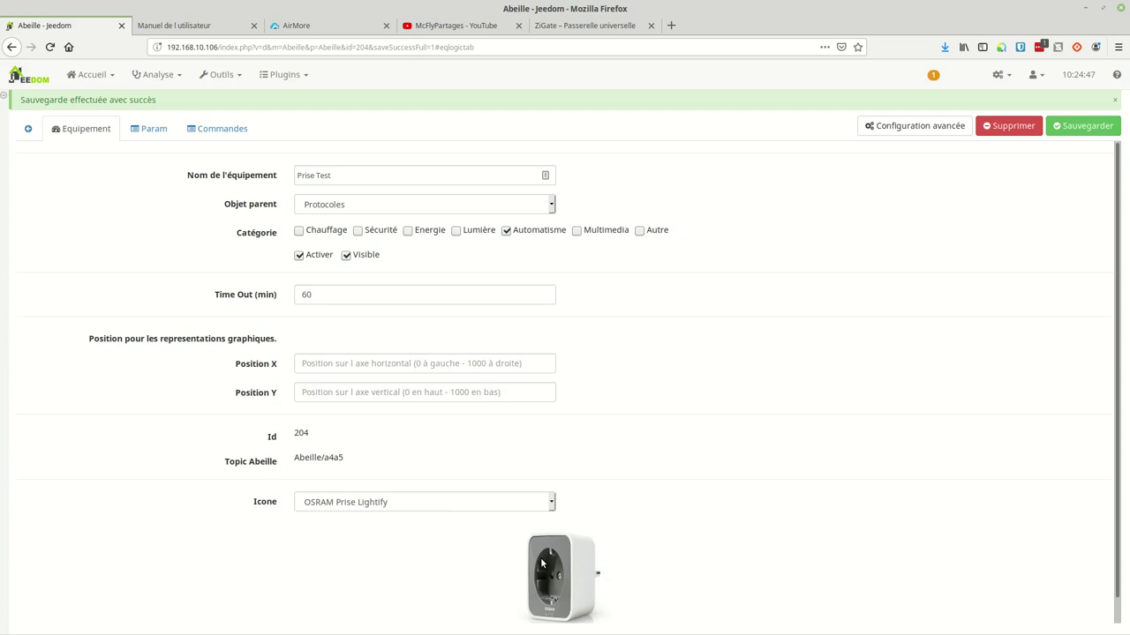
# - Check the icon choices for Prise Test, keep OSRAM Prise Lightify and save the equipment
pyautogui.click(510, 505)
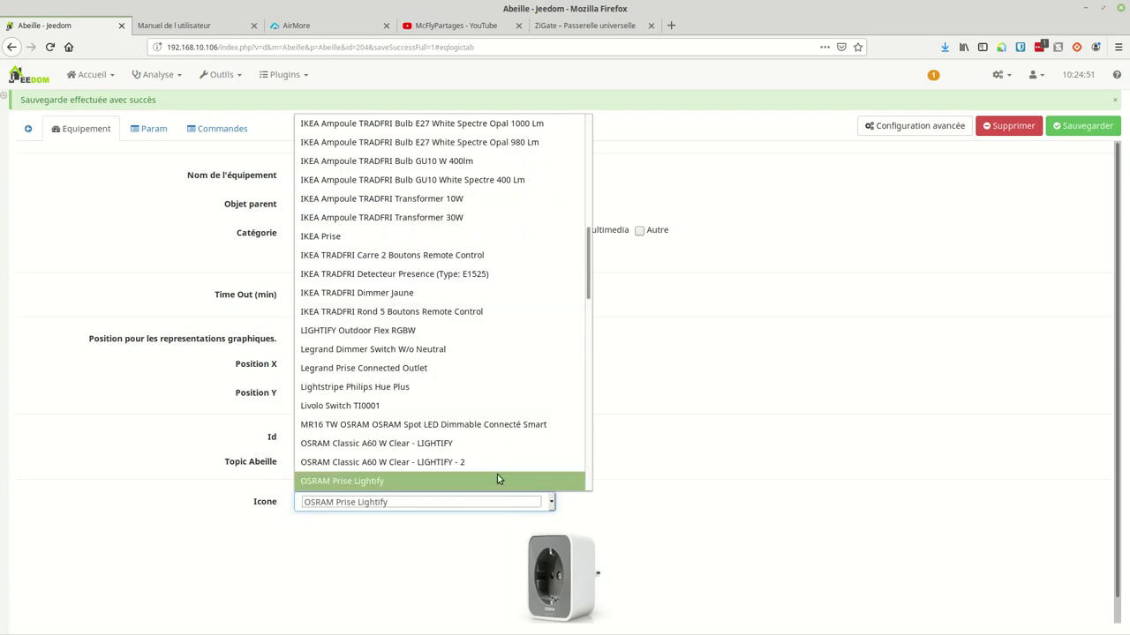
pyautogui.click(788, 481)
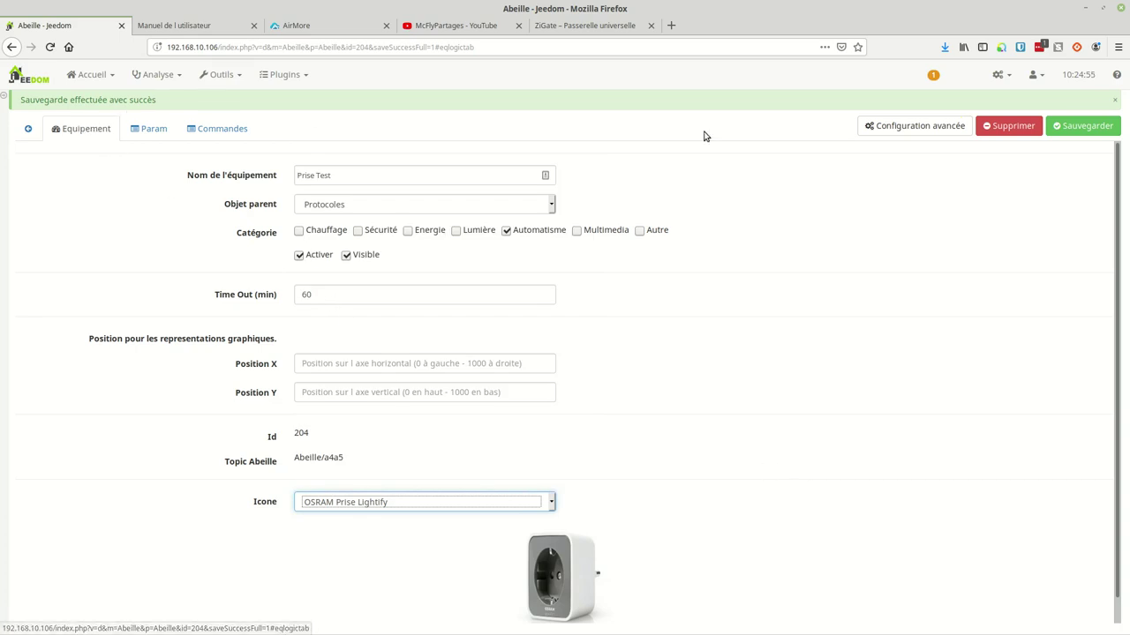
pyautogui.click(1088, 126)
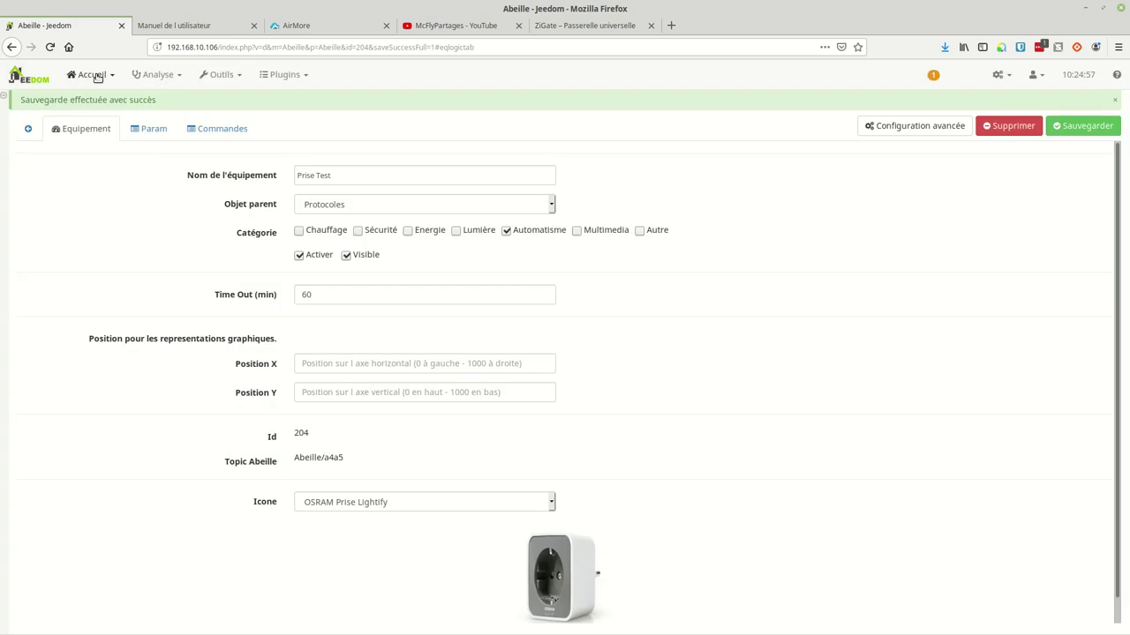
# - Open the Protocoles dashboard and test the Prise Test plug's Off and On commands
pyautogui.click(92, 74)
pyautogui.moveTo(115, 106)
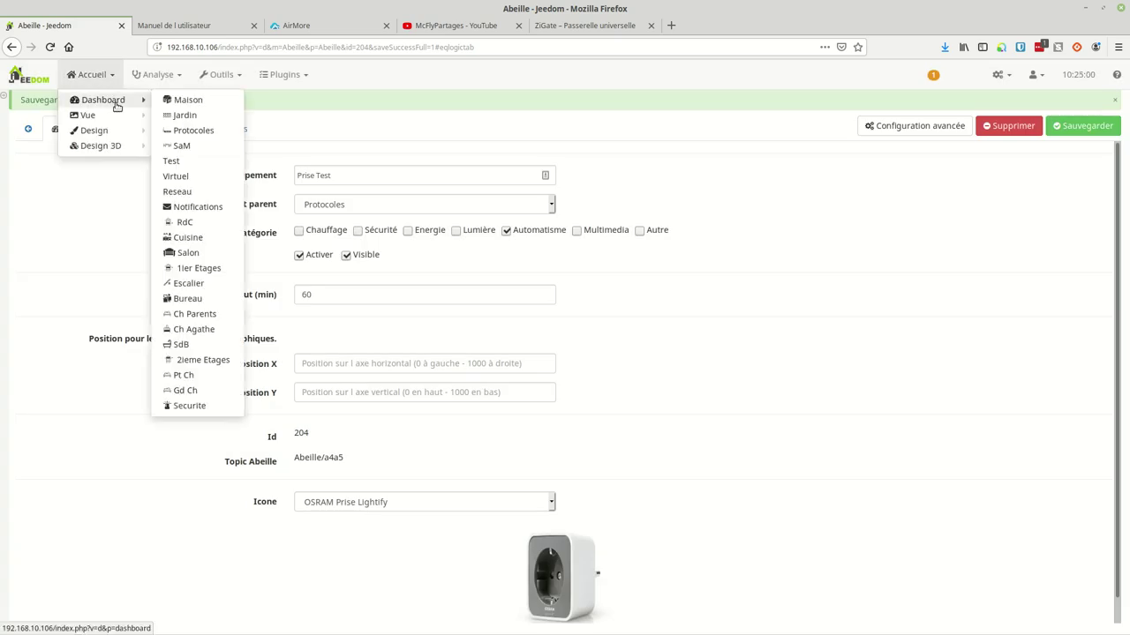
pyautogui.click(177, 133)
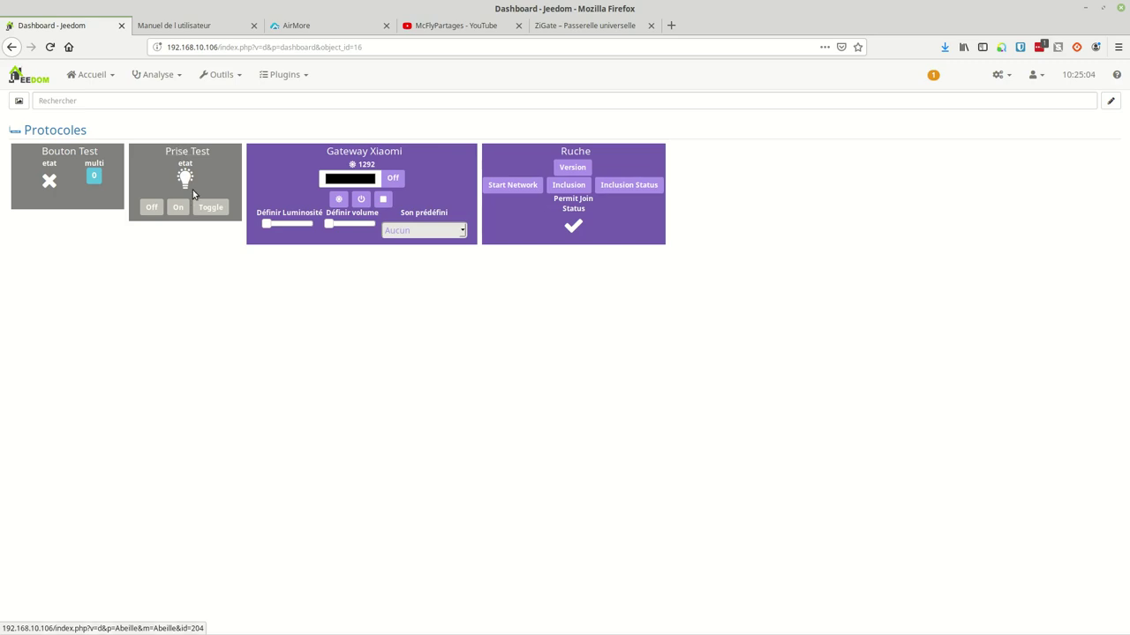
pyautogui.moveTo(187, 179)
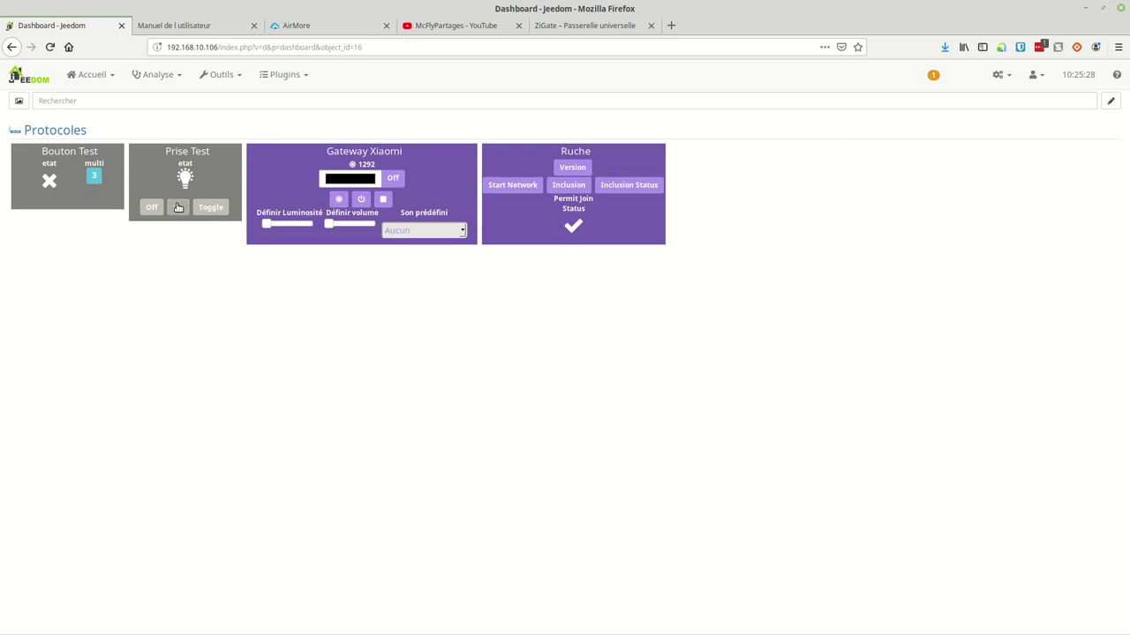
pyautogui.click(154, 208)
pyautogui.click(178, 207)
pyautogui.click(152, 207)
# - Switch to the ZiGate website and examine its compatible hardware page, browsing the supported devices by brand
pyautogui.click(649, 20)
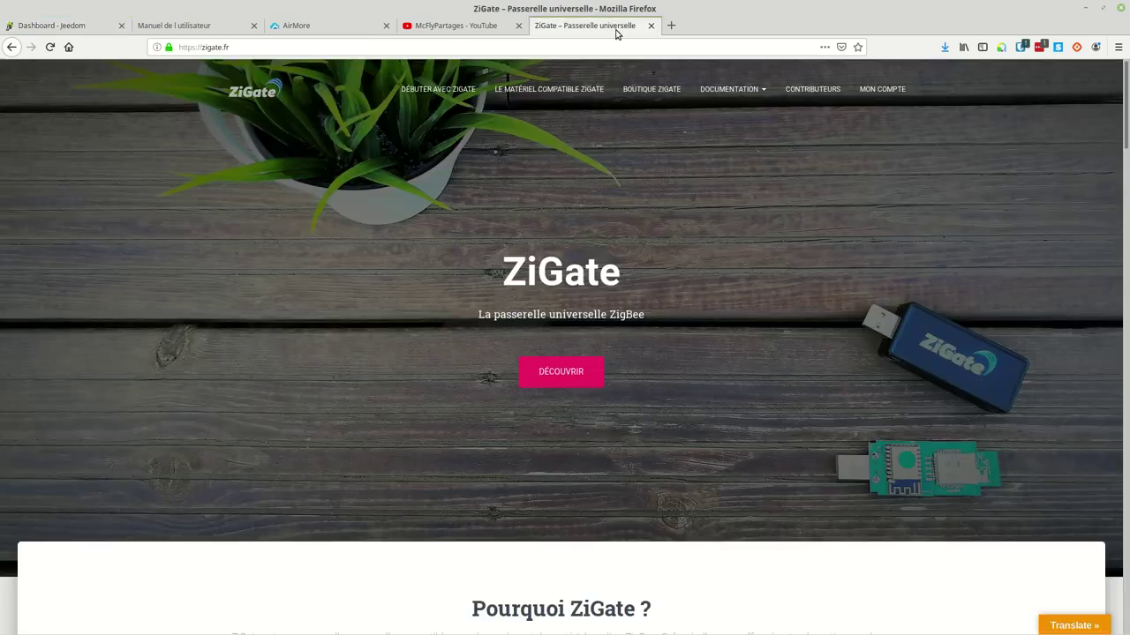
pyautogui.click(524, 93)
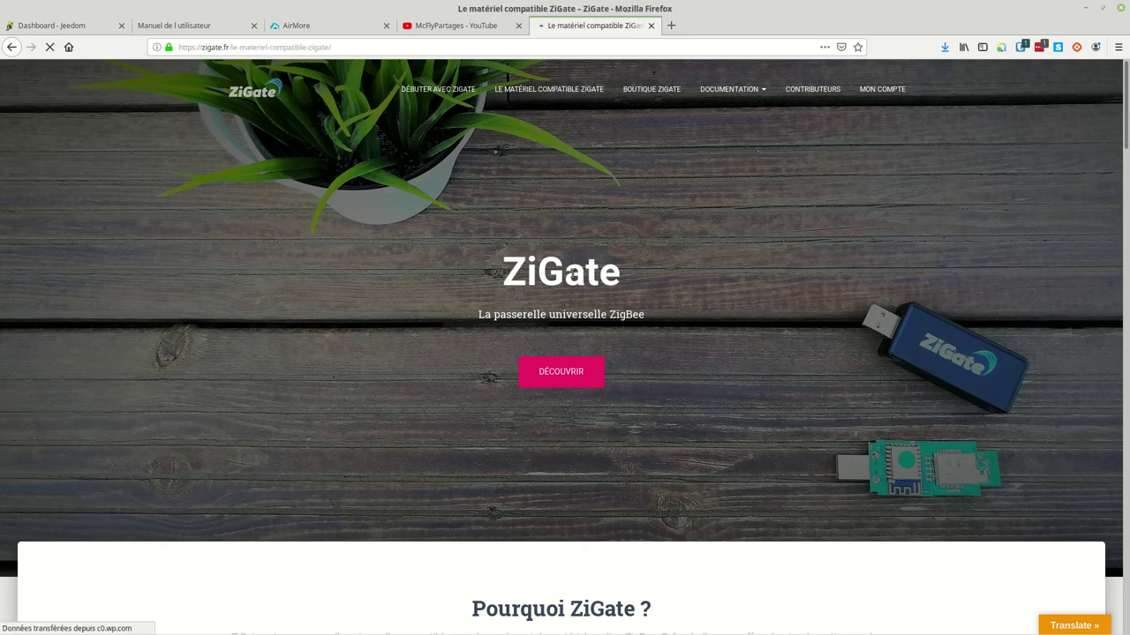
pyautogui.scroll(-2, 606, 320)
pyautogui.scroll(-3, 606, 320)
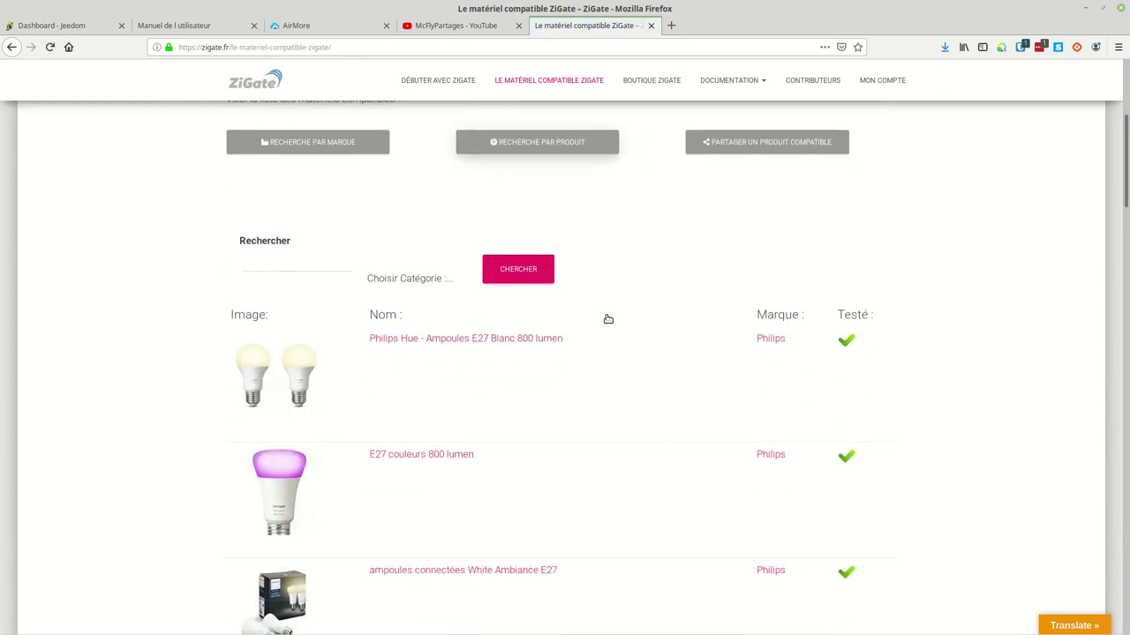
pyautogui.click(321, 140)
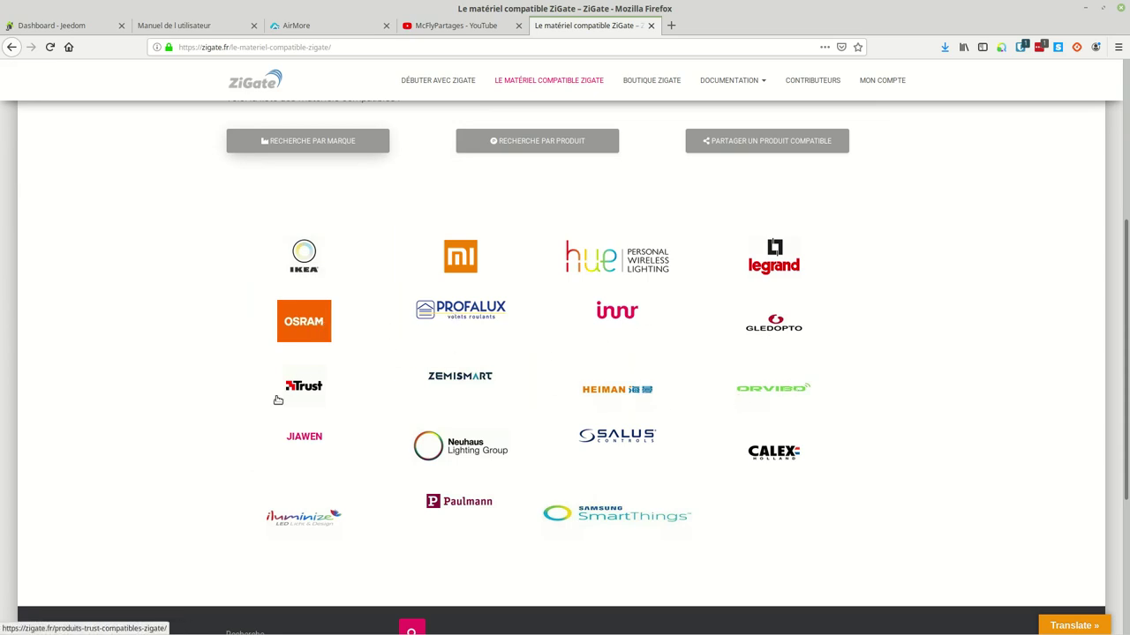
pyautogui.scroll(-2, 581, 434)
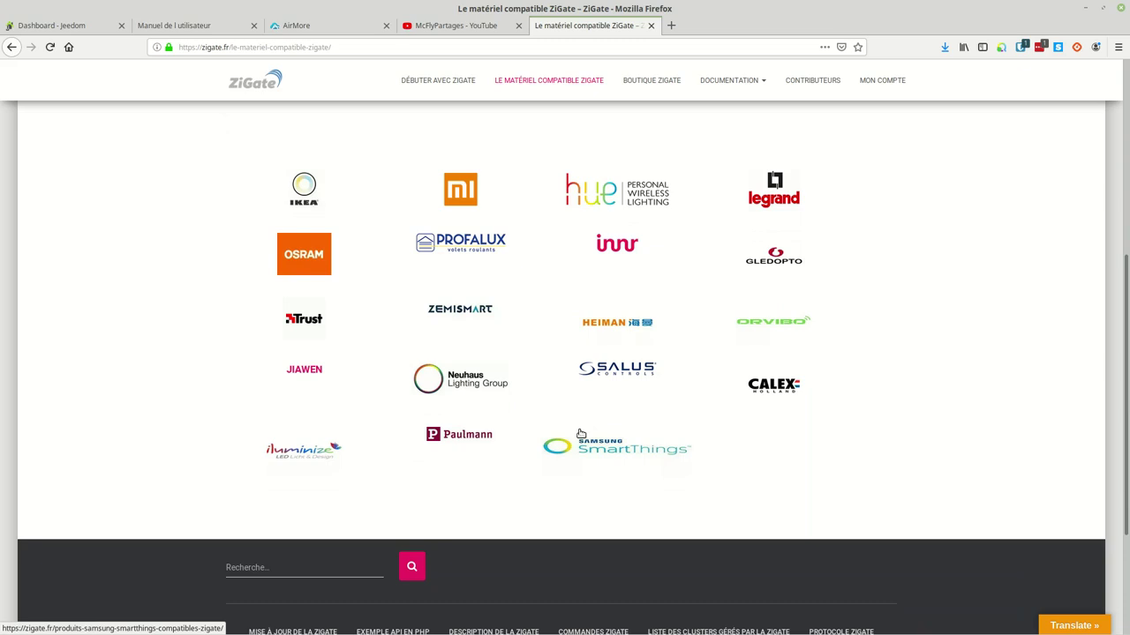
pyautogui.scroll(5, 581, 433)
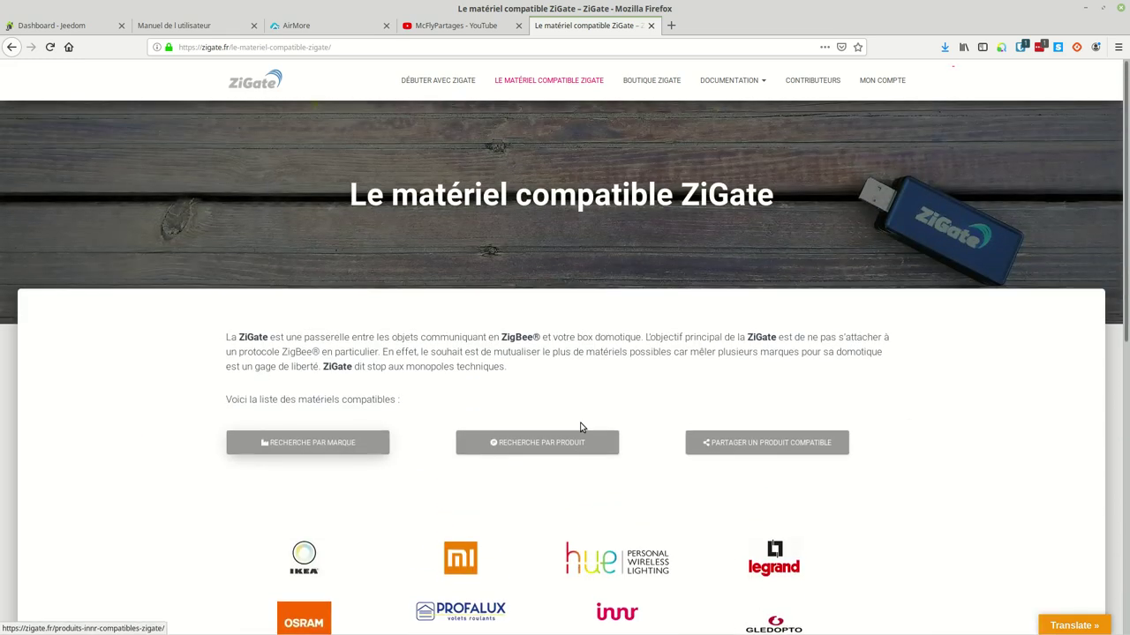